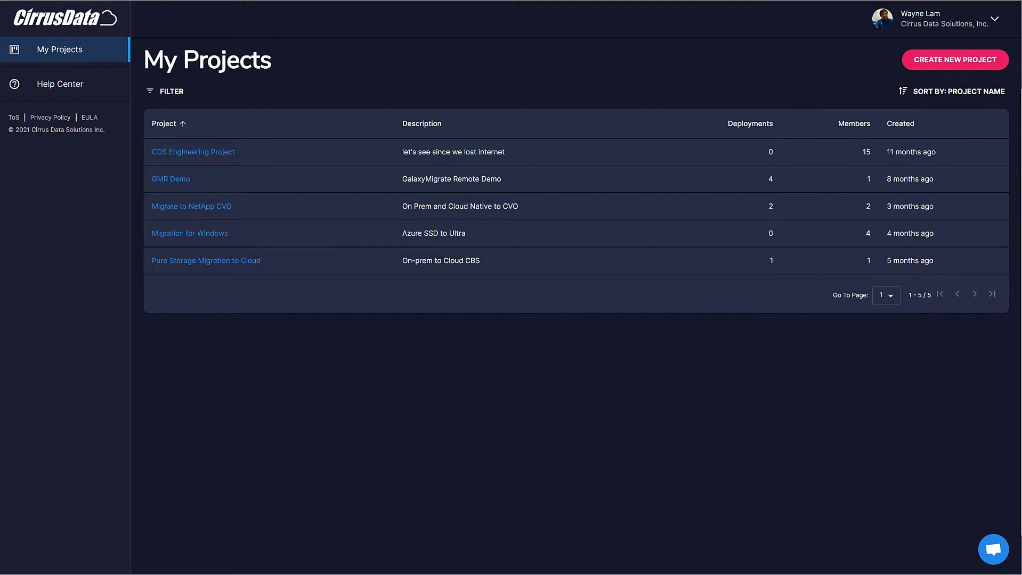
- Add a project 'Migrating VNX to VMAX' with description 'Local Migration for Windows and Linux'
click(930, 61)
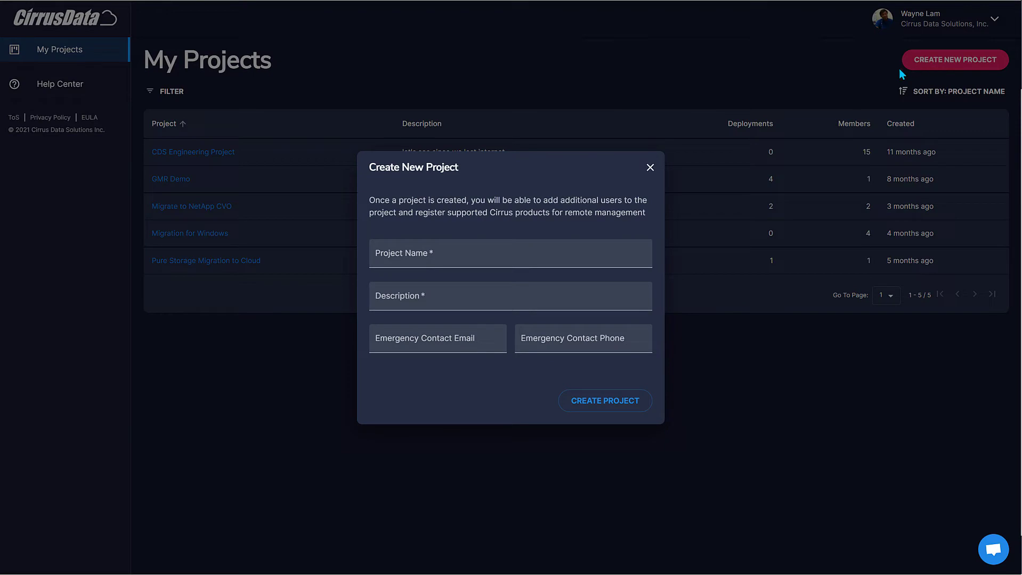
click(394, 255)
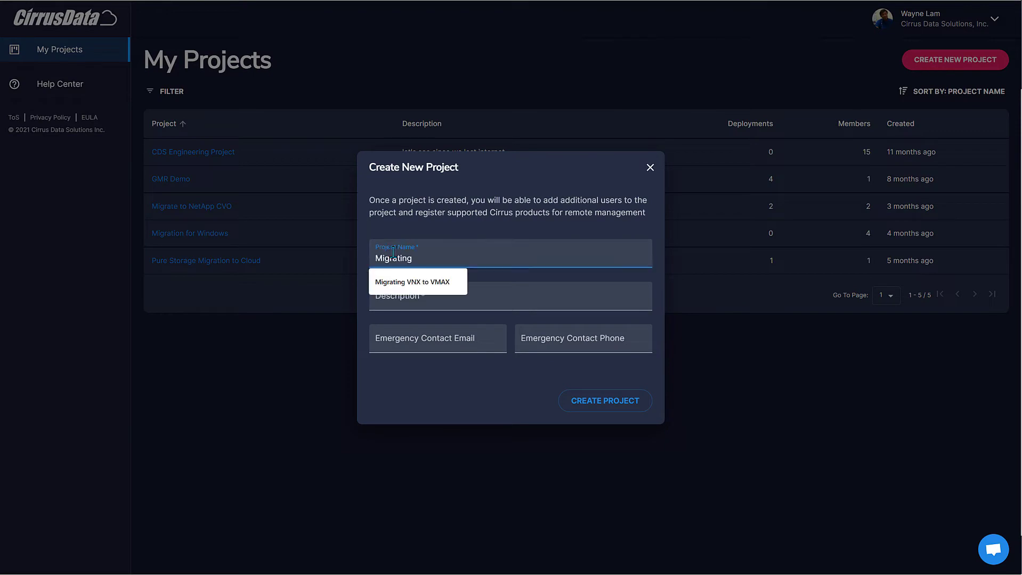
click(397, 281)
key(Tab)
text(Local Migration for Windows )
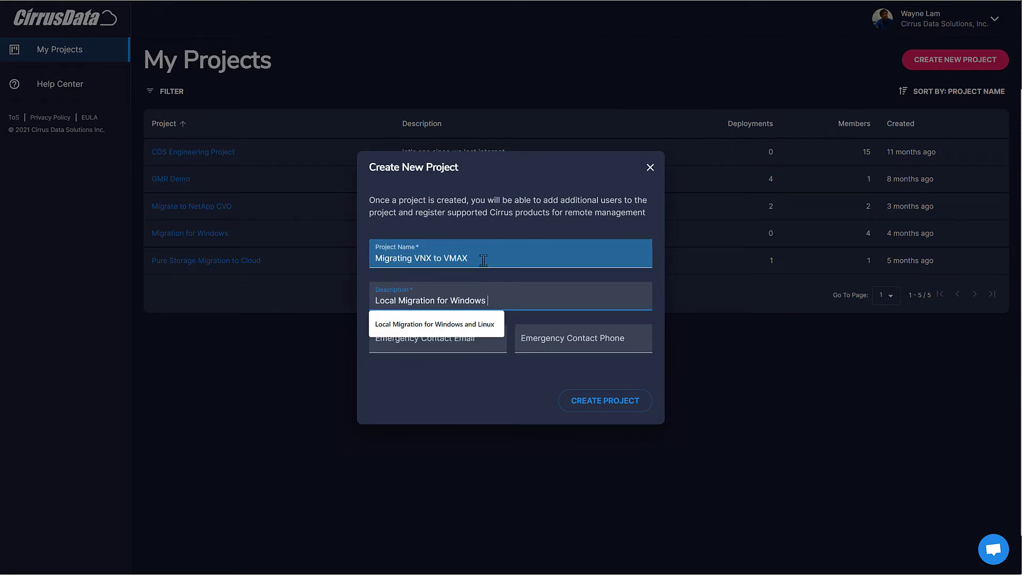
text(and Linux)
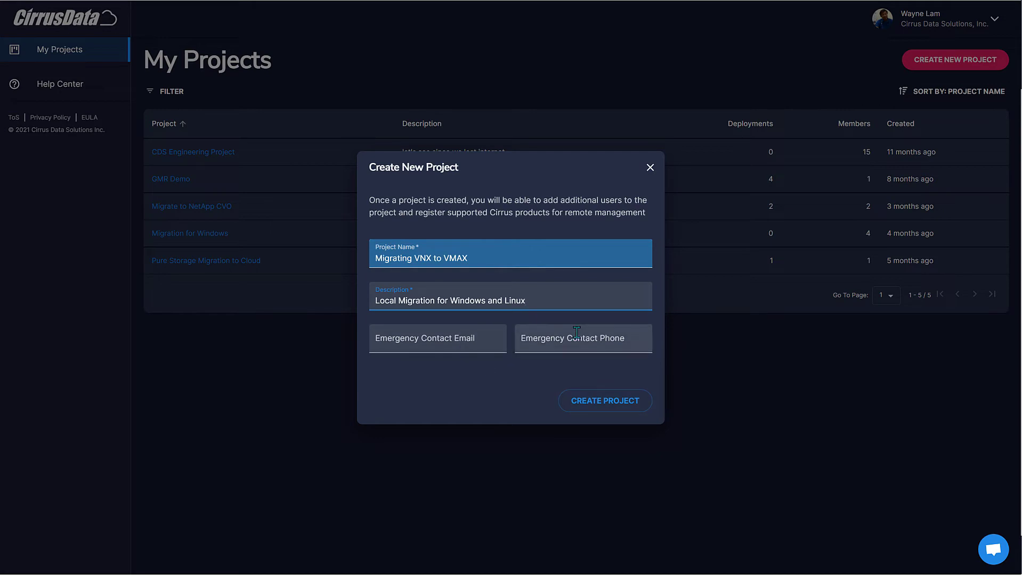
click(604, 405)
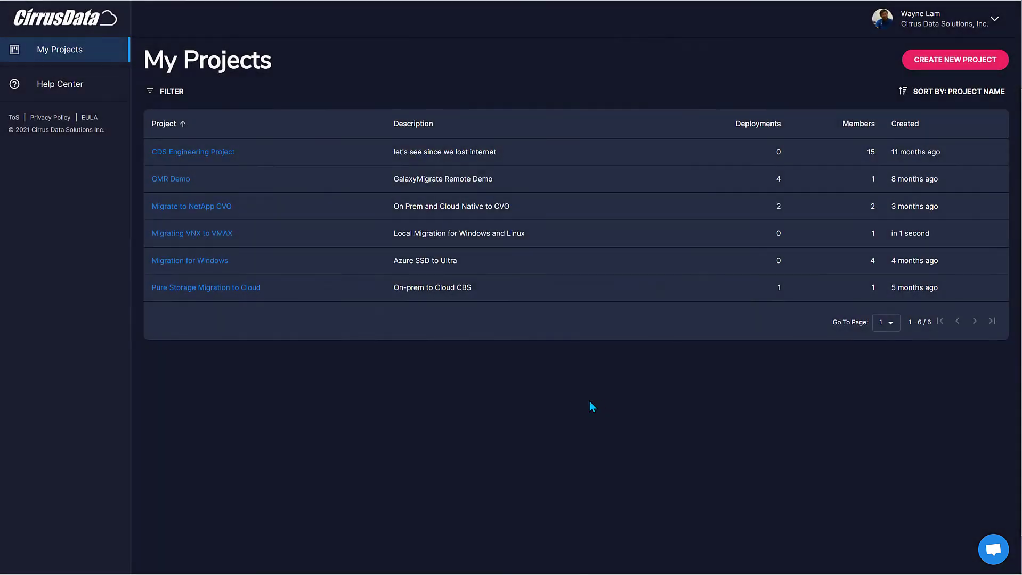
- Open the Migrating VNX to VMAX project, check its 5.50 TB license balance, then view deployed hosts
click(178, 238)
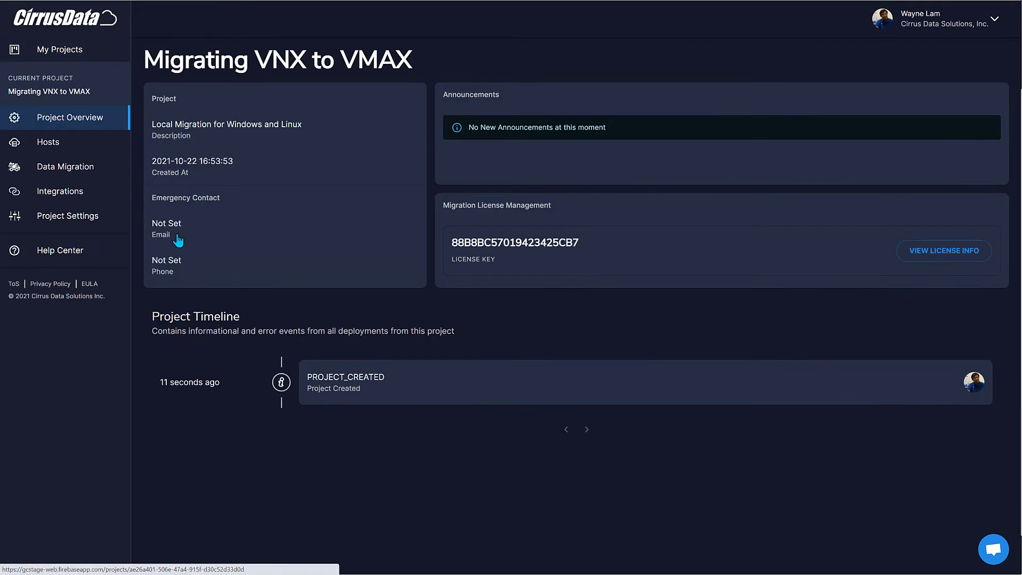
click(937, 253)
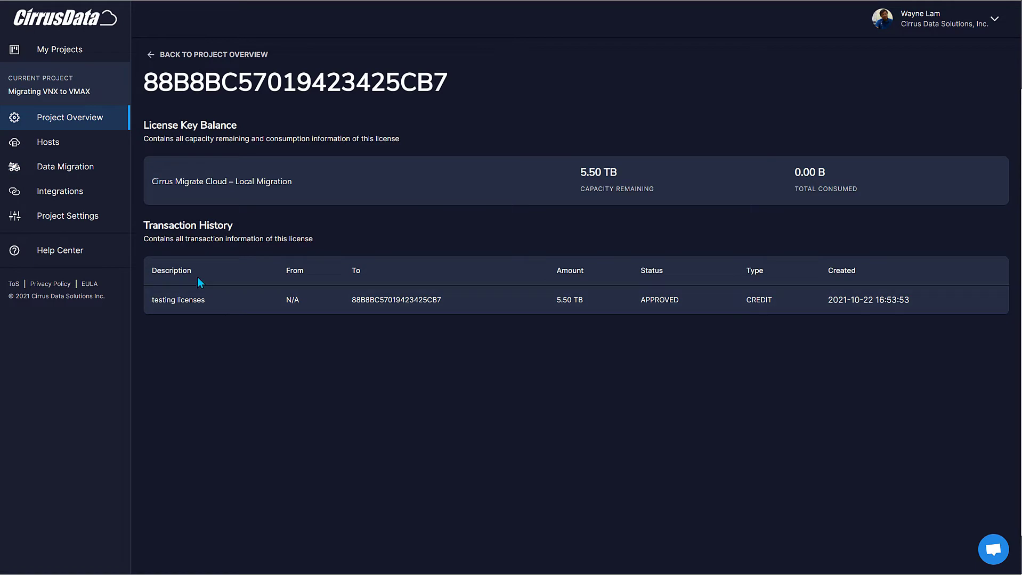
click(51, 211)
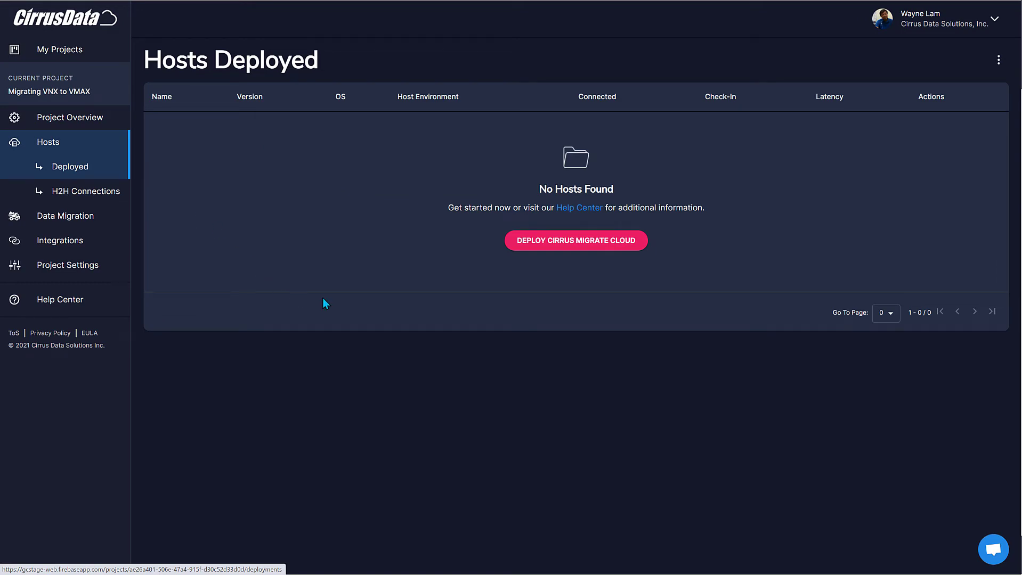
- Copy the Windows install command from the Deploy Cirrus Migrate Cloud instructions
click(583, 241)
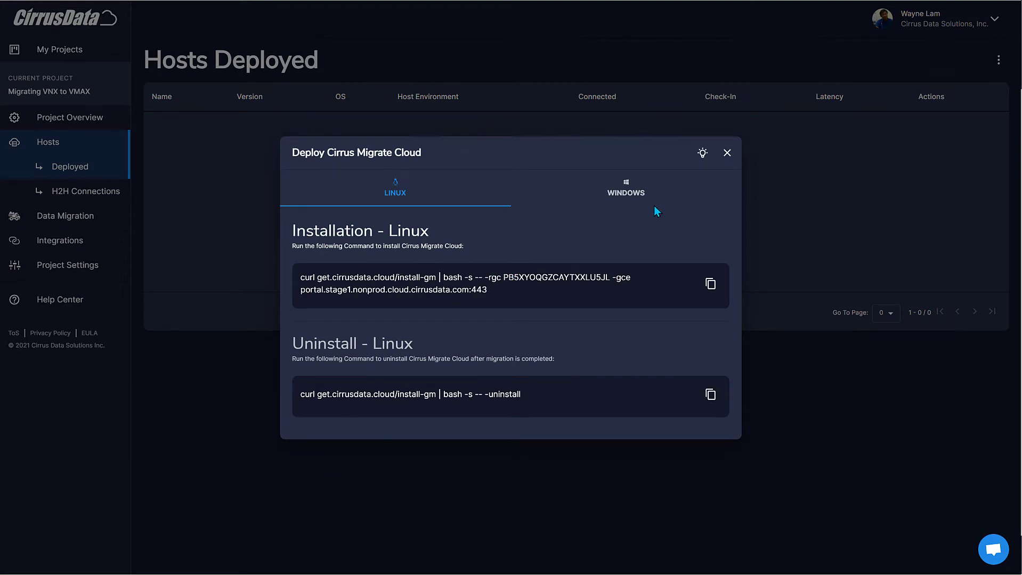
click(618, 196)
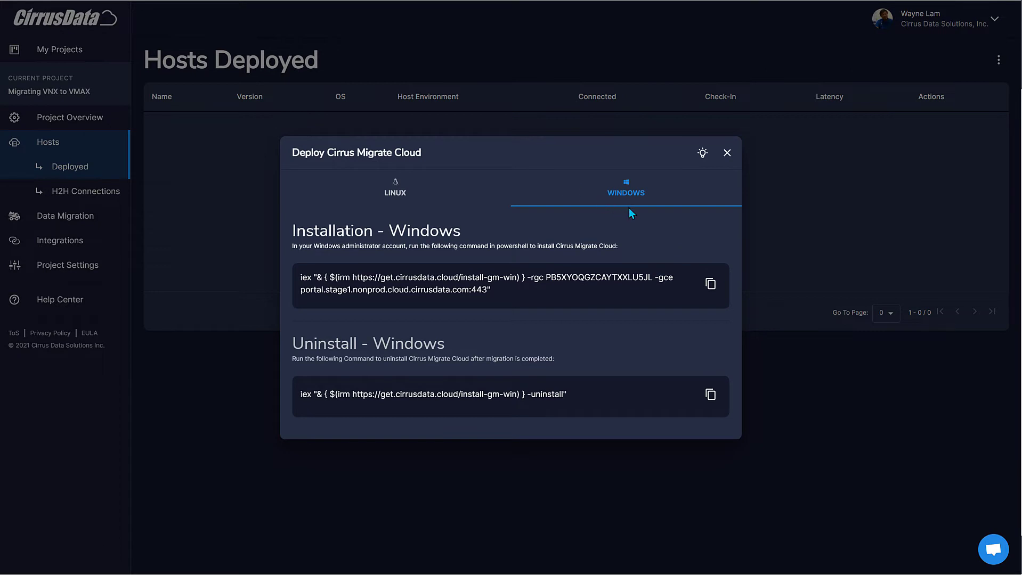
click(710, 284)
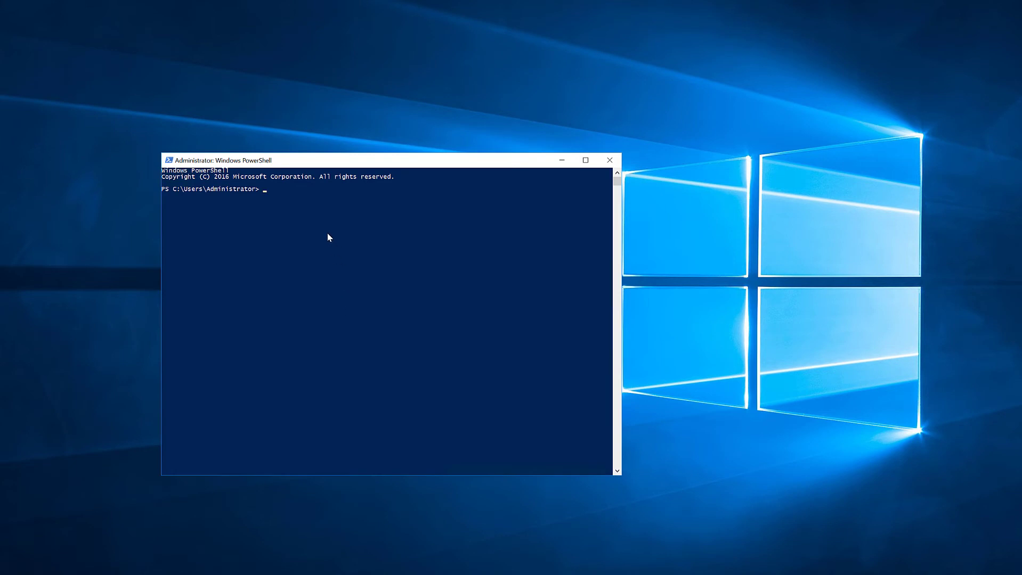
- Run the pasted install command in admin PowerShell so host Win2016-122 registers and connects
key(ctrl+v)
key(Return)
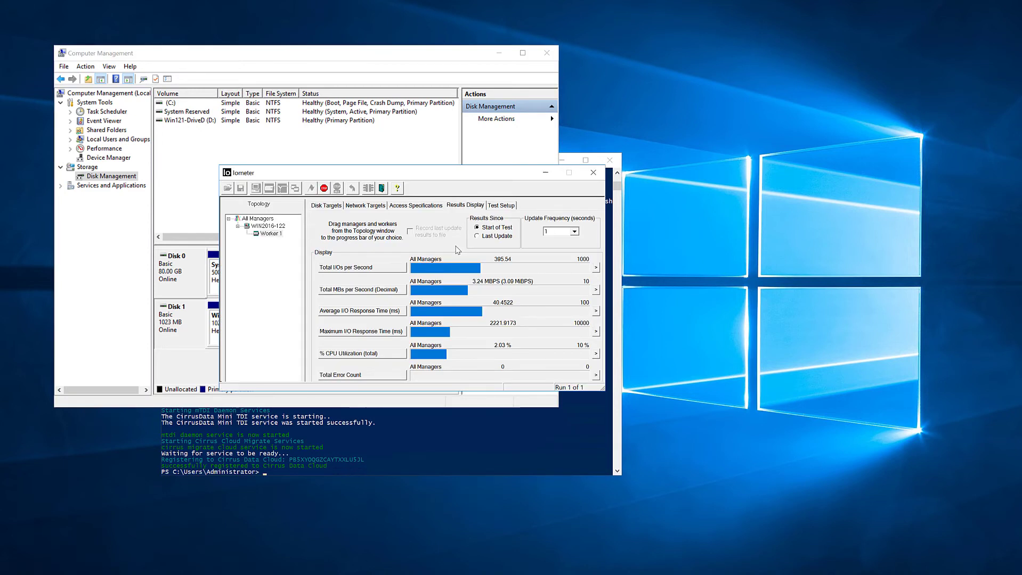
click(306, 462)
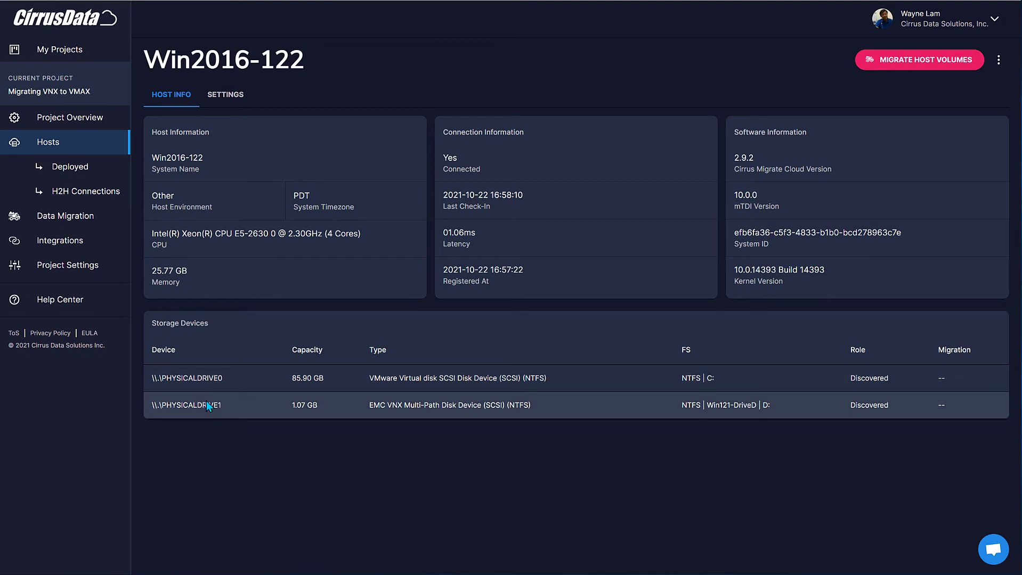
- After reviewing Win2016-122's EMC VNX disk, copy the Linux install command from the deployment dialog
click(73, 149)
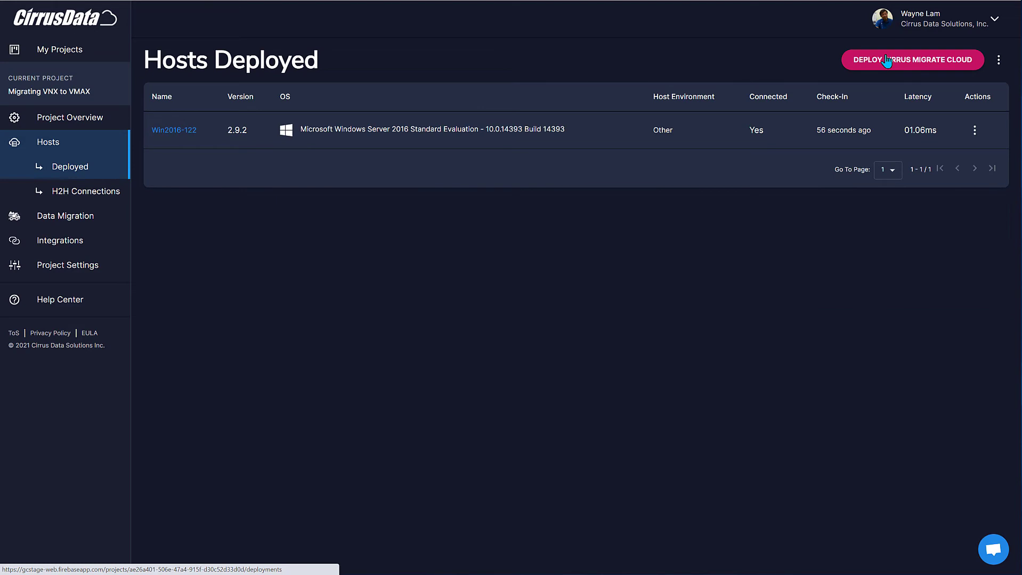
click(886, 60)
click(712, 285)
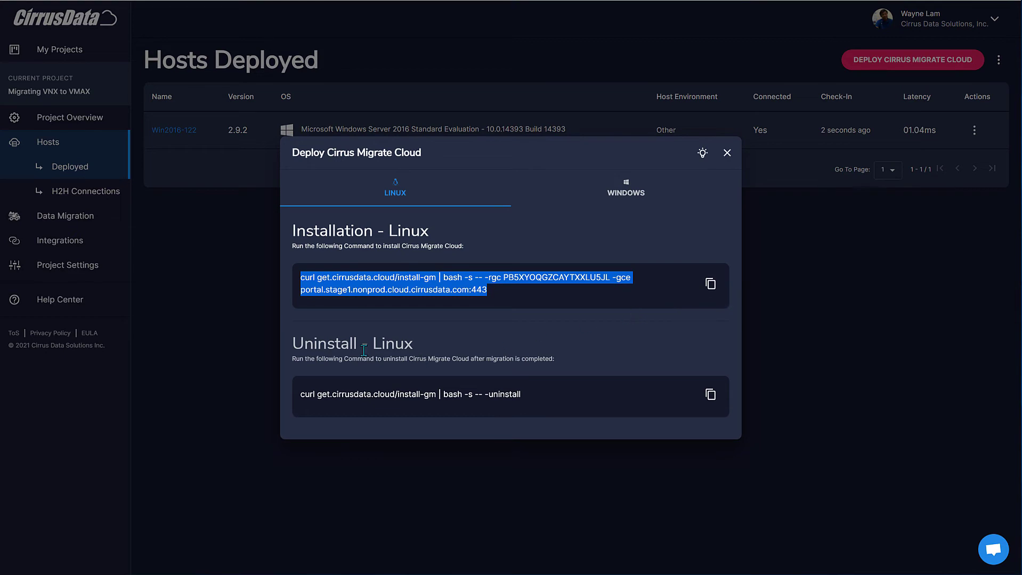
- Run the curl install command in PuTTY on lin-cos7-124, installing galaxy-migrate 2.9.2
key(alt+Tab)
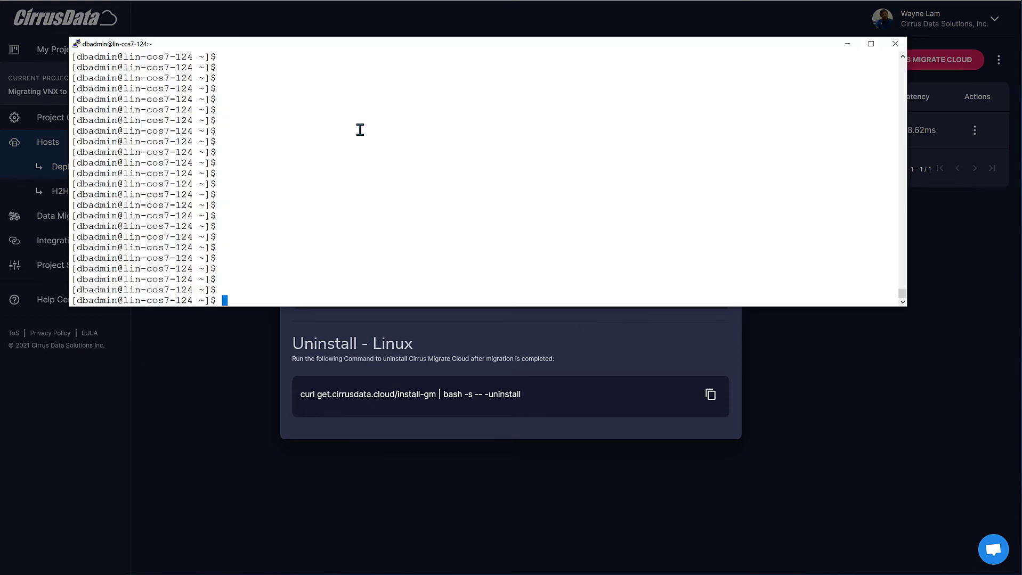
right_click(361, 129)
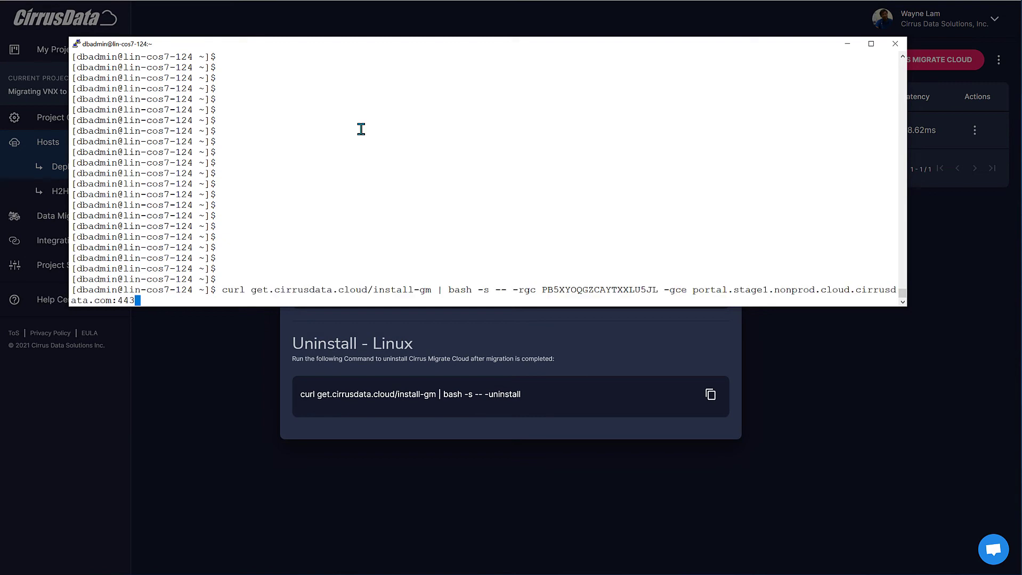
key(Return)
key(Return)
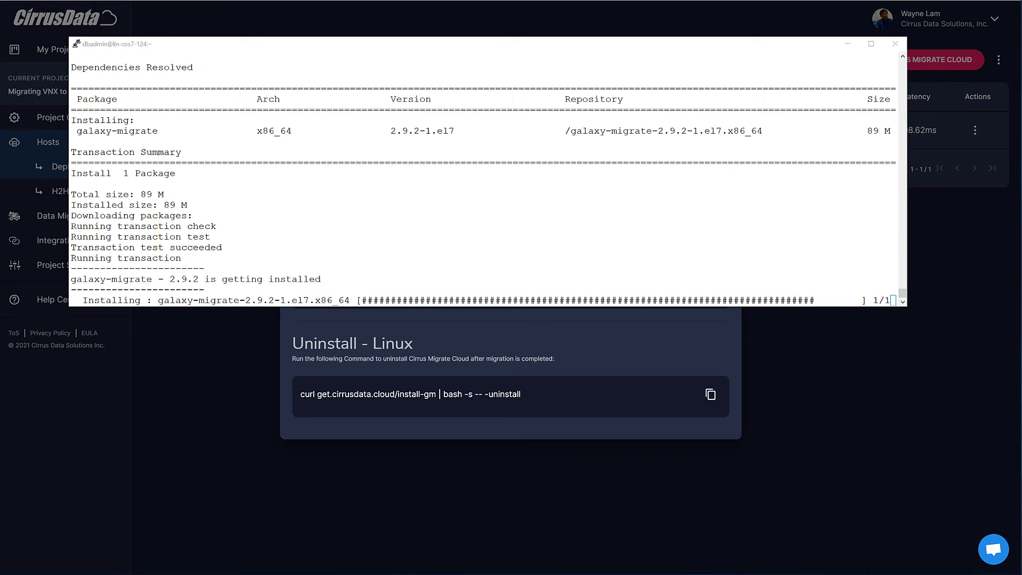
key(alt+Tab)
- Run df -T and identify the device behind the /home/dbadmin/data filesystem
drag(216, 17, 276, 0)
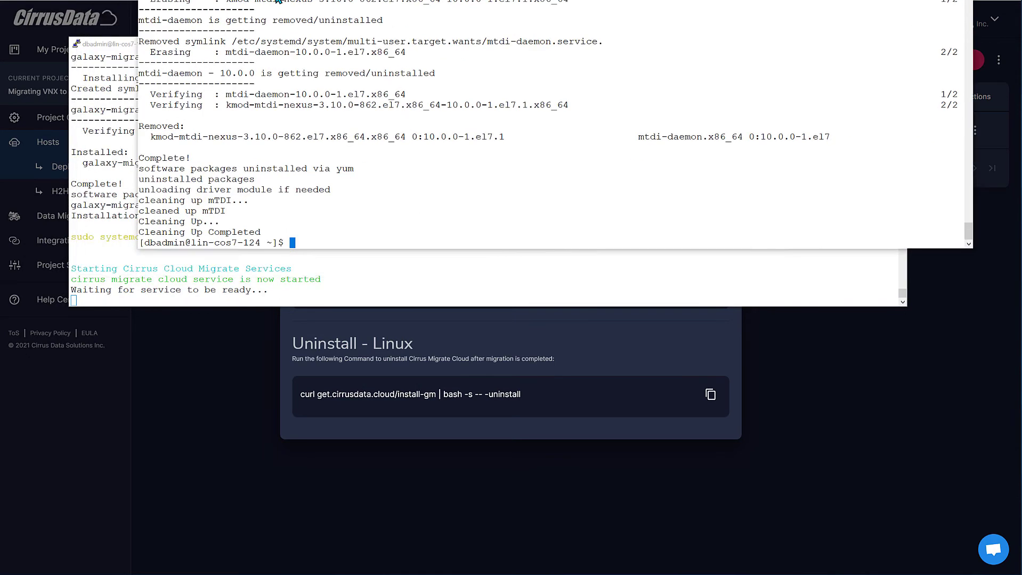
text(df -T)
key(Return)
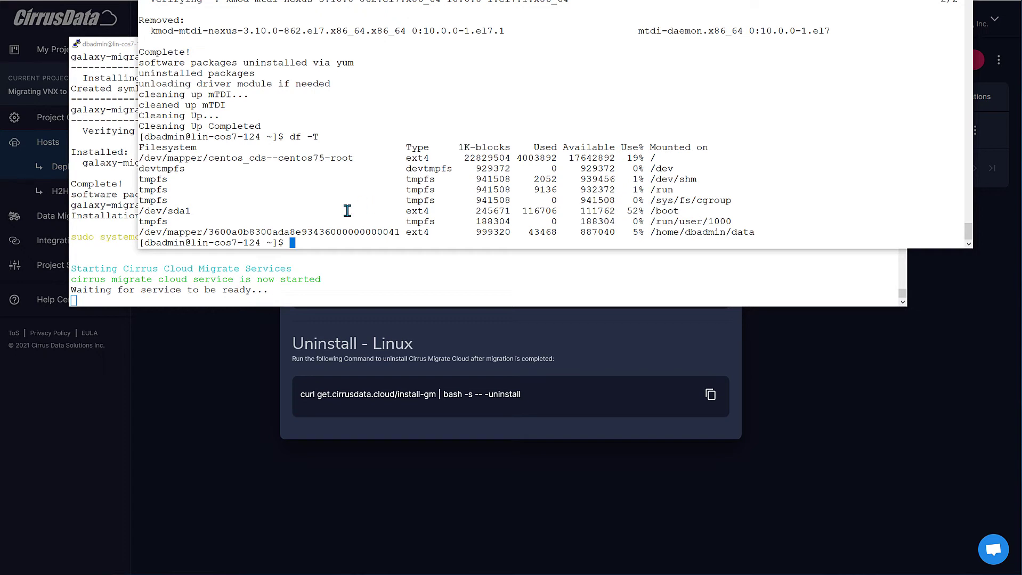
triple_click(696, 232)
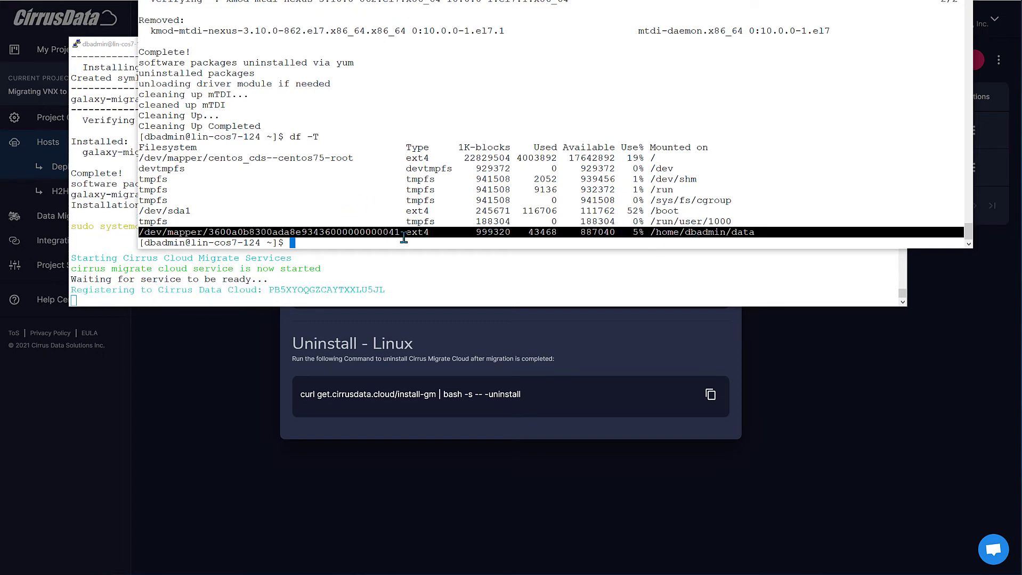
drag(201, 232, 400, 229)
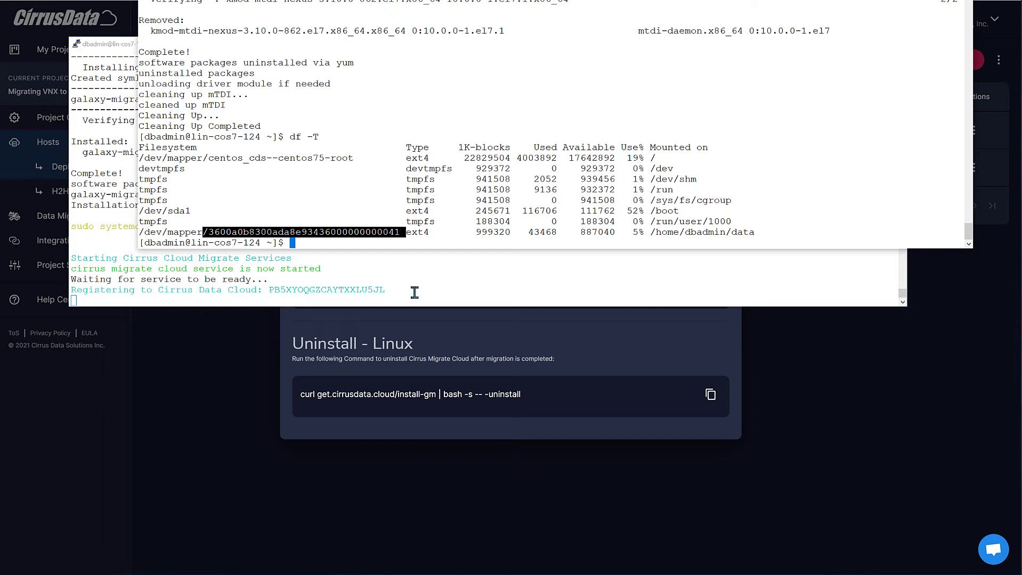
click(335, 191)
- Confirm via sudo multipath -l it's EMC VNX device dm-2, then run add_records.sh 10000 0
text(multipath -l)
key(Return)
key(Up)
key(Home)
text(sudo)
key(Return)
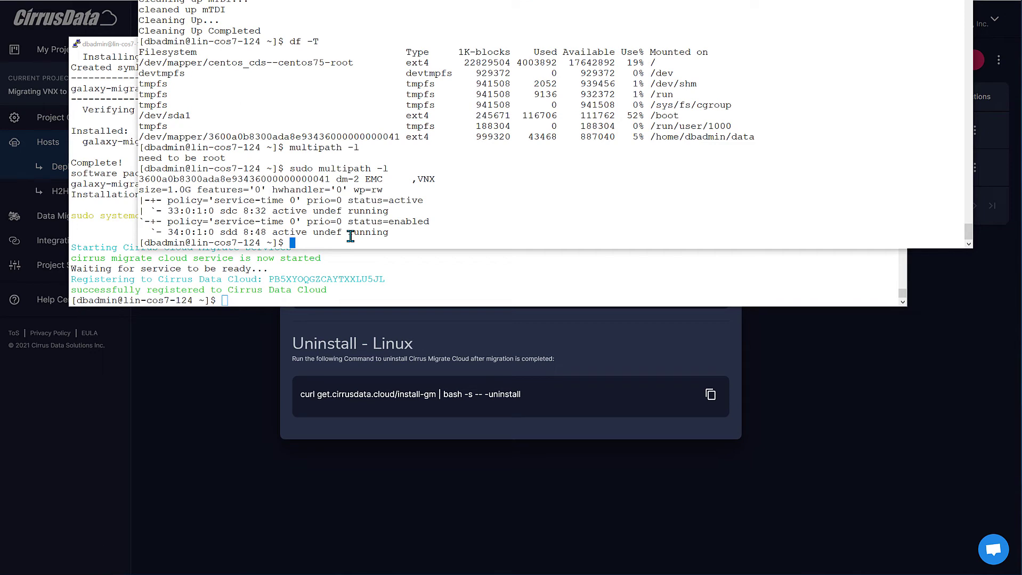
drag(331, 180, 438, 178)
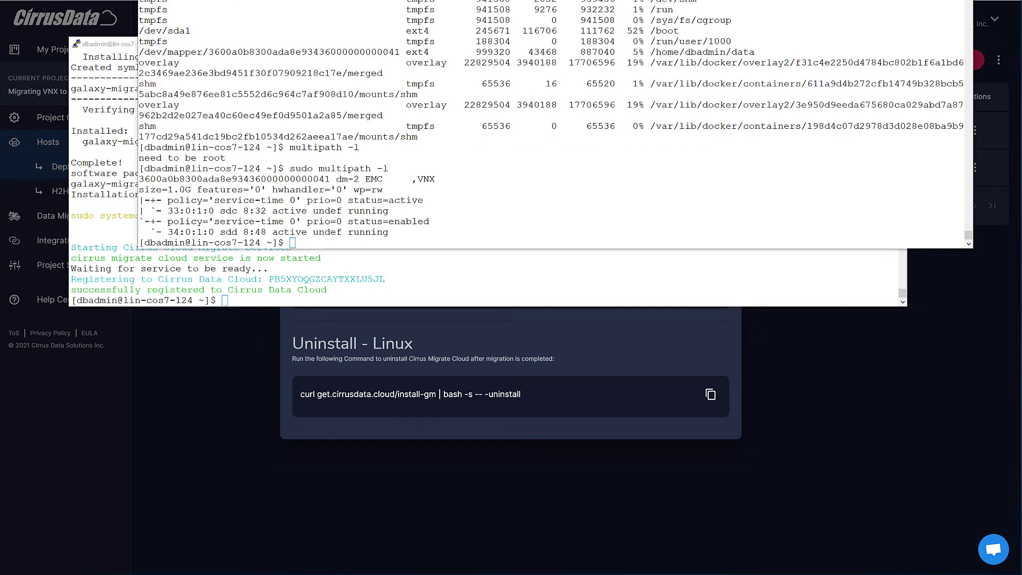
right_click(450, 199)
key(Return)
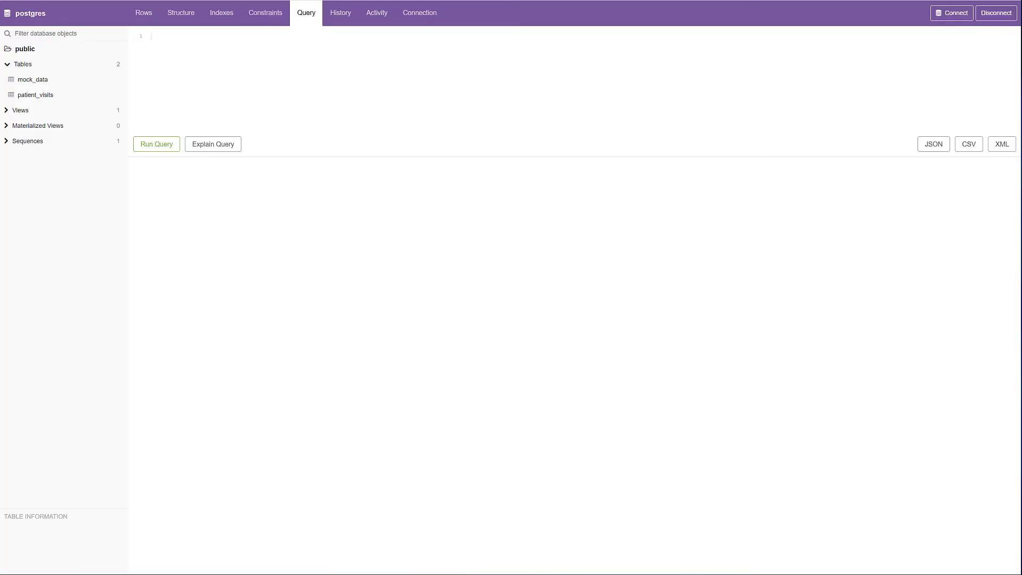
- Refresh pgweb's Patient Visits rows to watch new records arrive, then switch back to the terminals
click(19, 112)
click(30, 127)
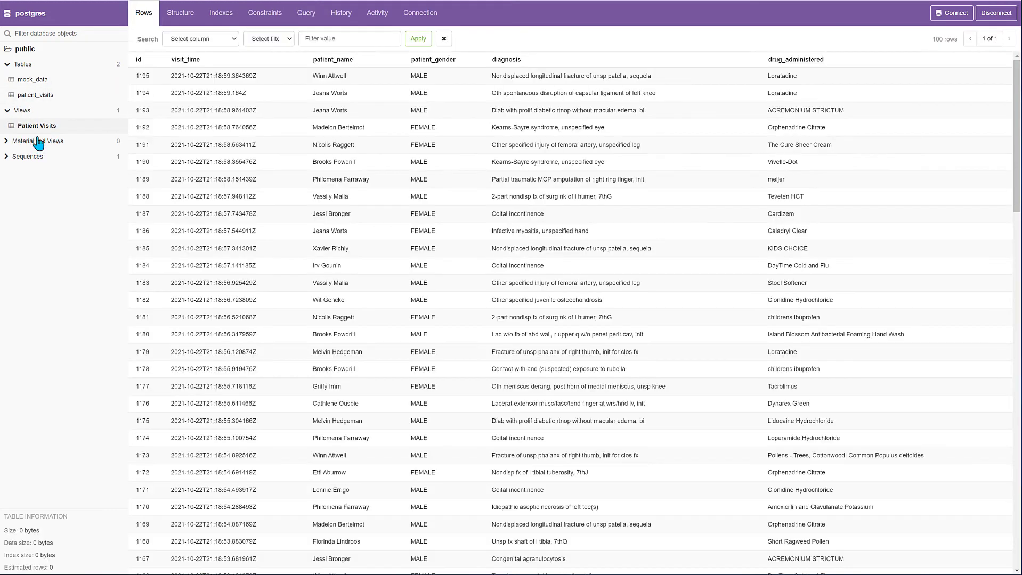
click(38, 142)
click(43, 126)
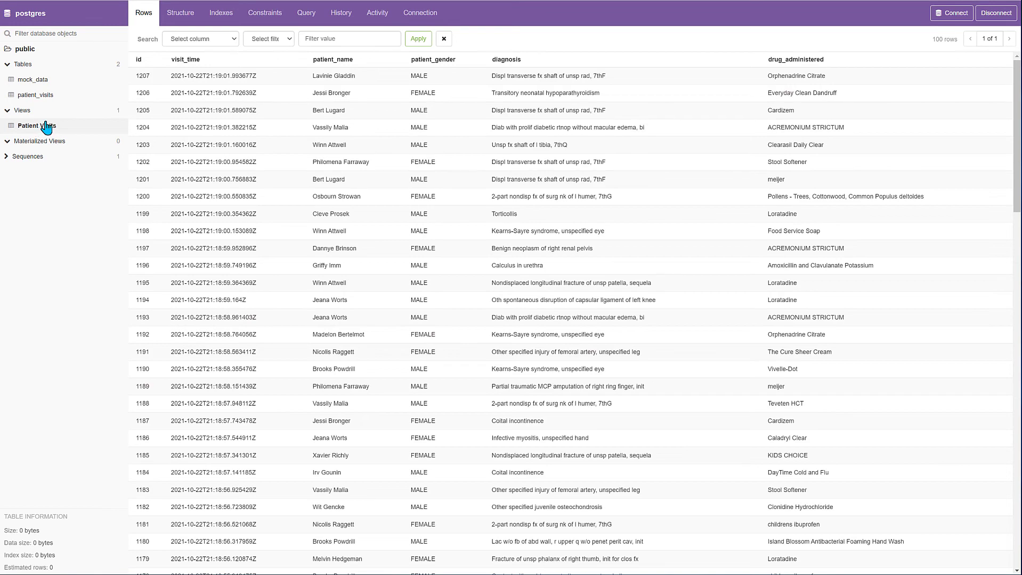
triple_click(46, 127)
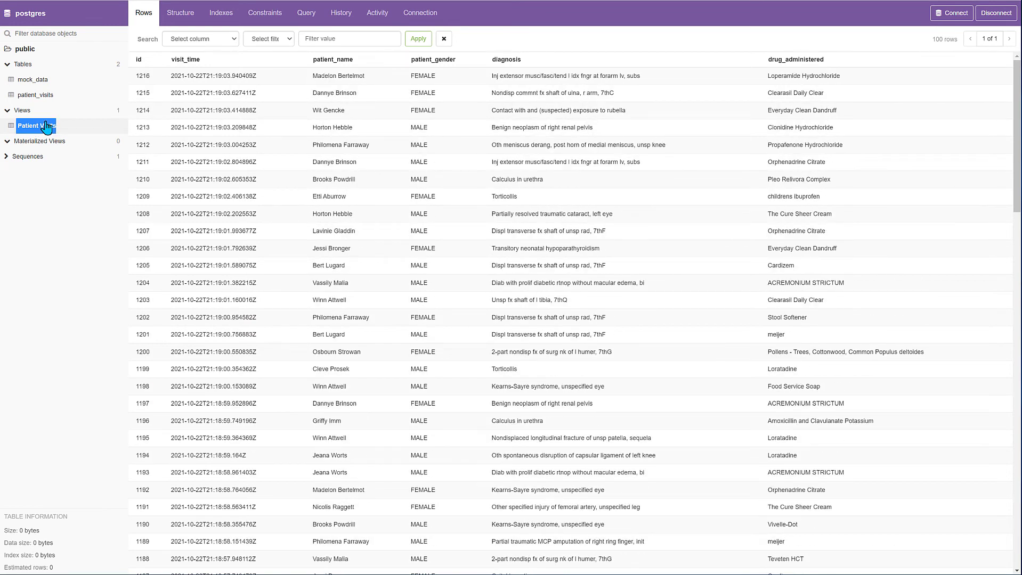
triple_click(46, 127)
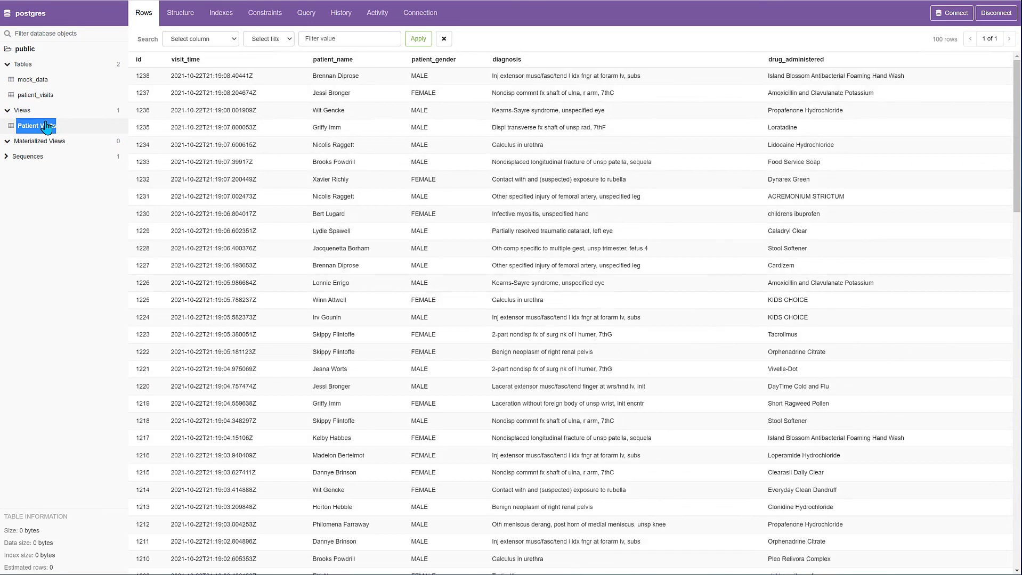
triple_click(46, 127)
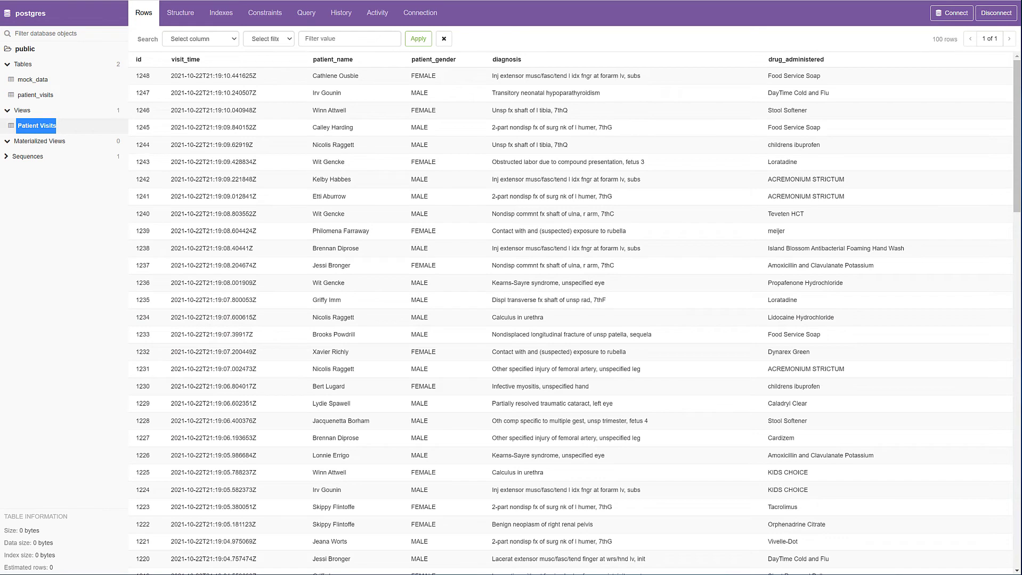
key(alt+Tab)
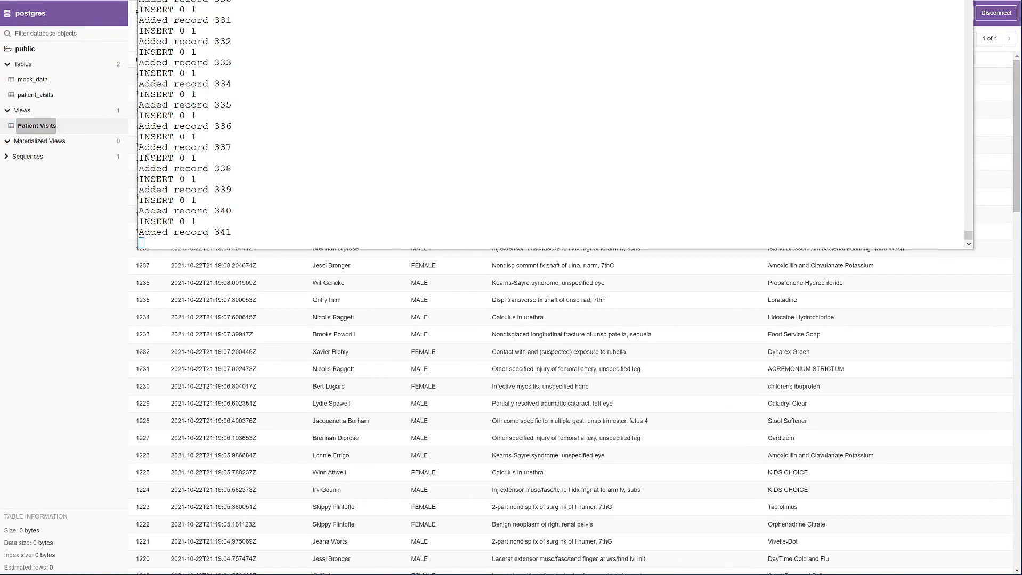
key(alt+Tab)
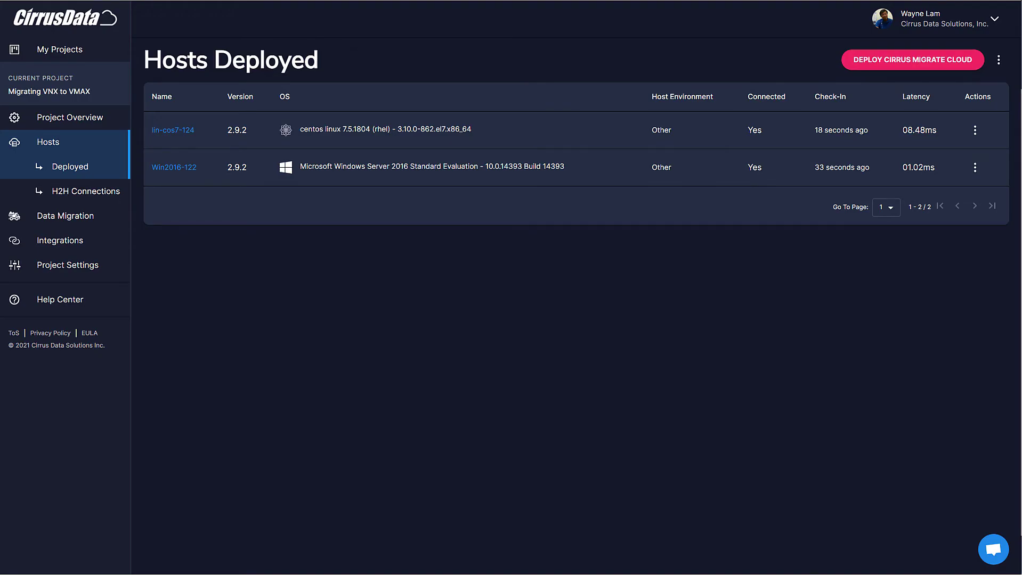
- For Win2016-122, begin a Local Migration and mark the 1.07 GB PHYSICALDRIVE1 (D:) for migration
click(171, 168)
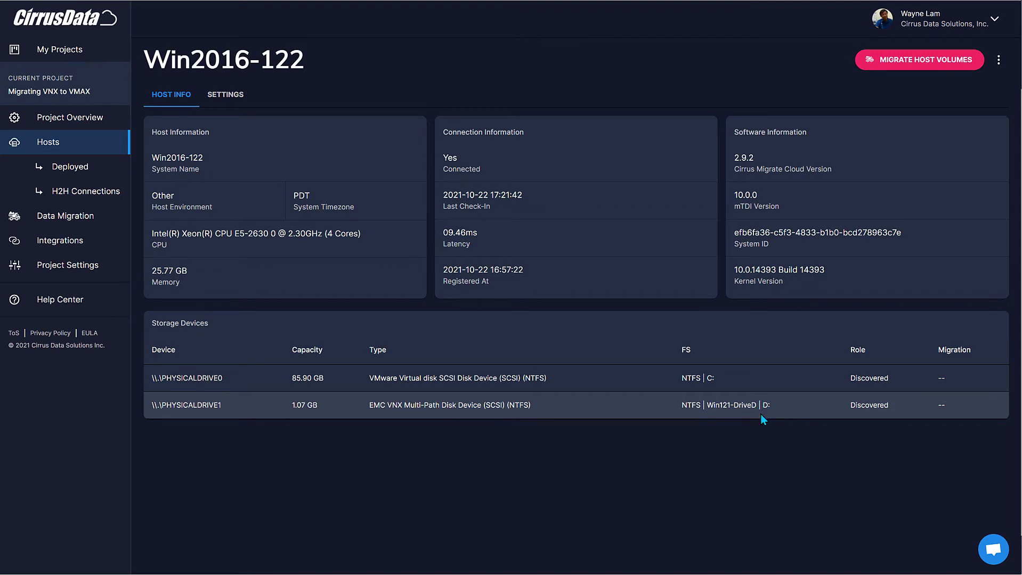
click(942, 63)
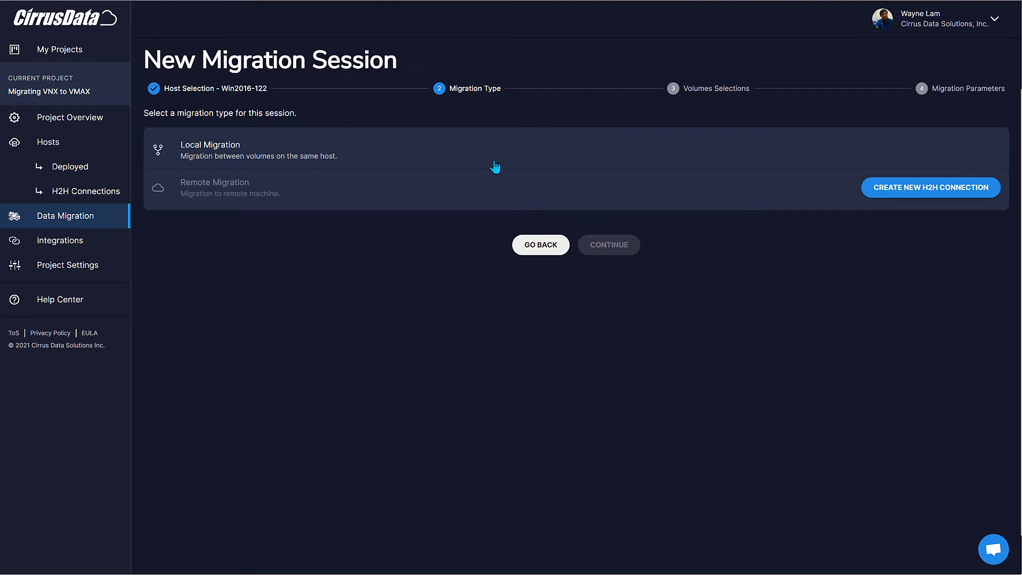
click(267, 157)
click(614, 248)
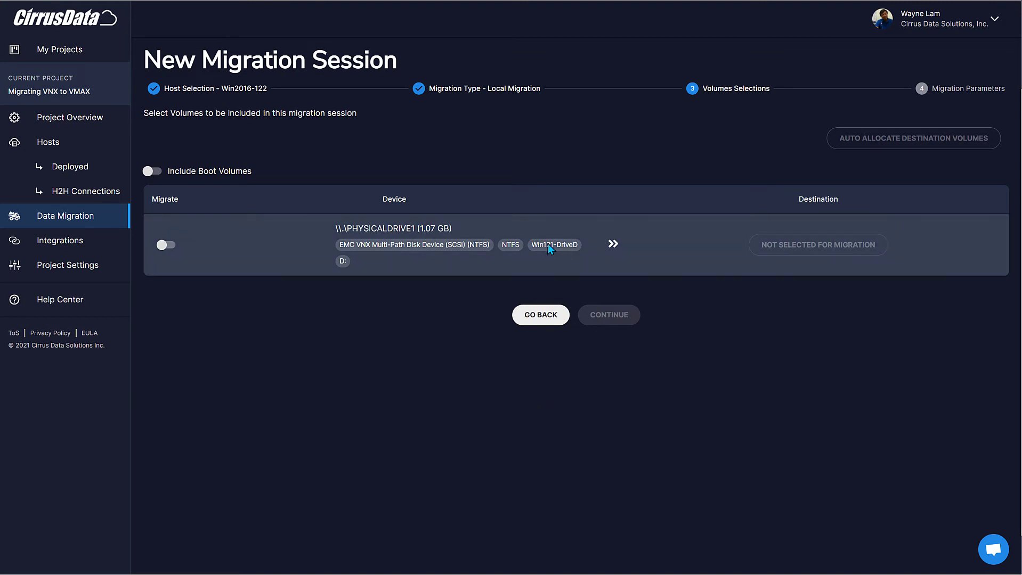
click(294, 251)
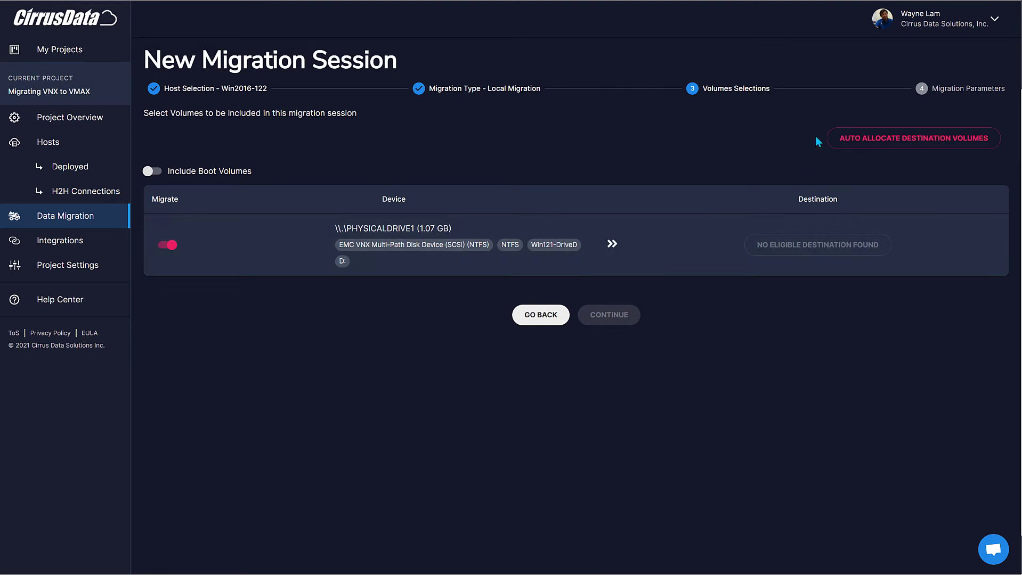
- Auto-allocate a 1.1 GB VMAX destination with automatic host configuration, mapping PHYSICALDRIVE1 to PHYSICALDRIVE2
click(919, 141)
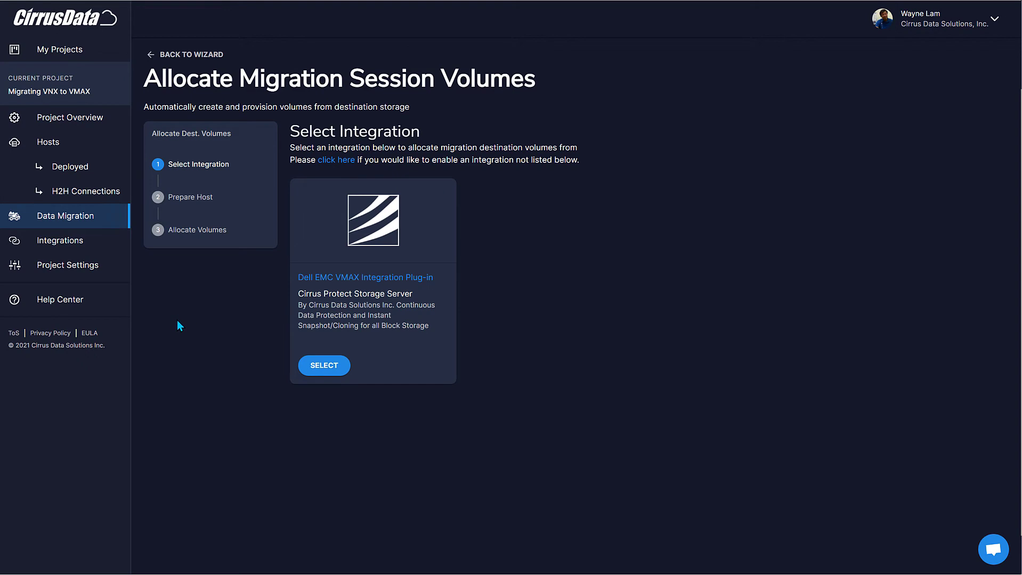
click(336, 365)
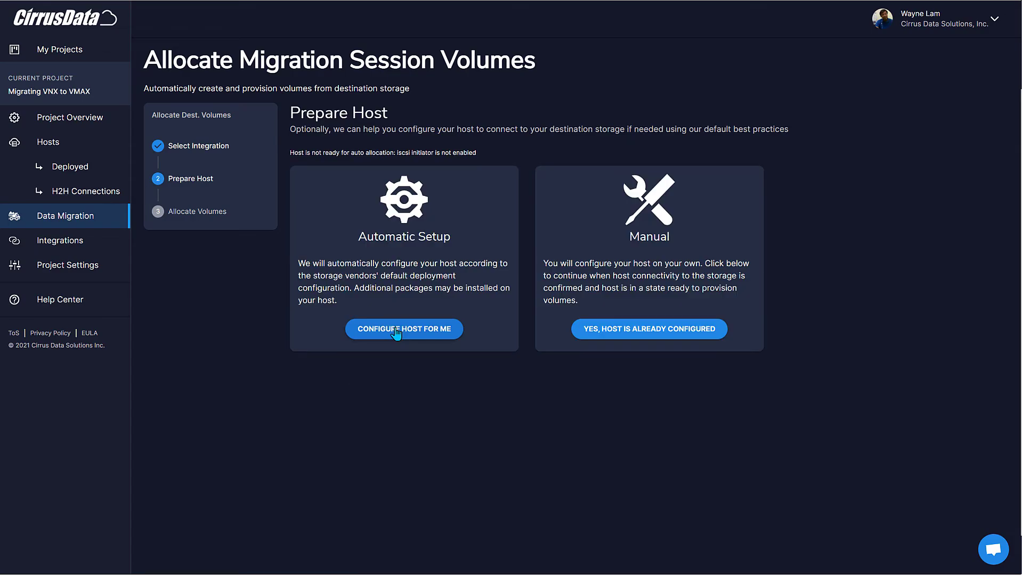
click(395, 329)
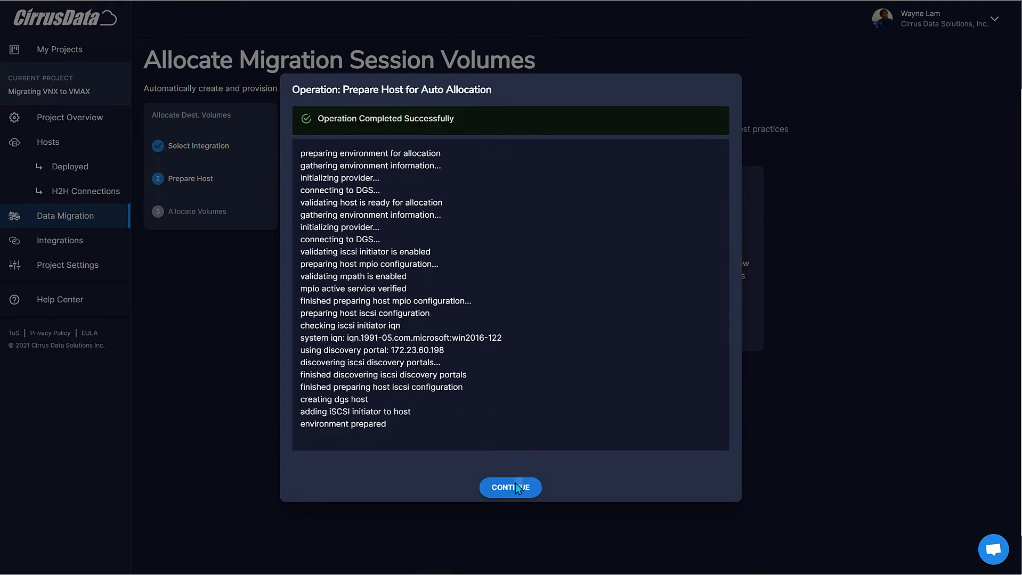
click(514, 484)
click(326, 209)
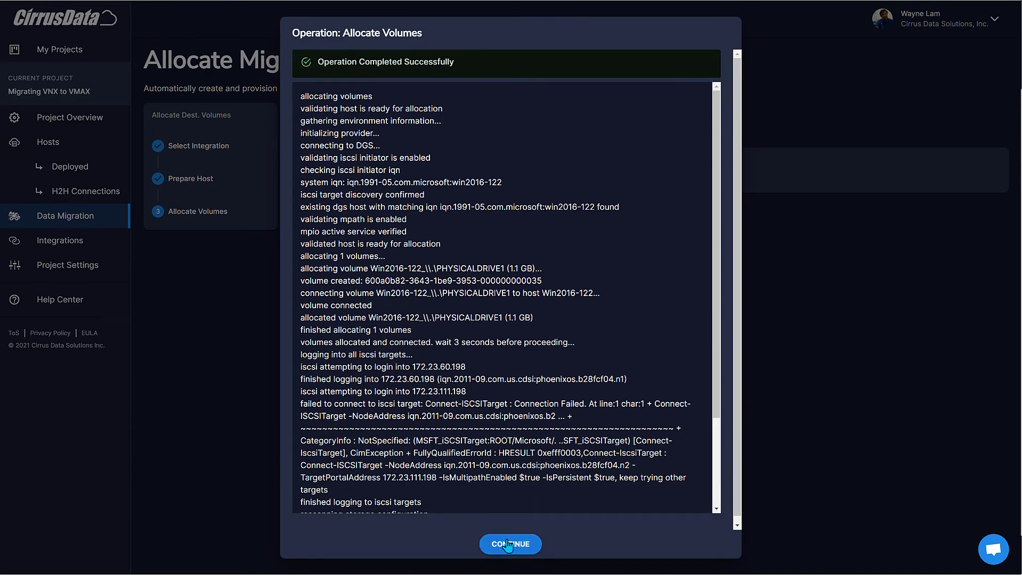
click(506, 545)
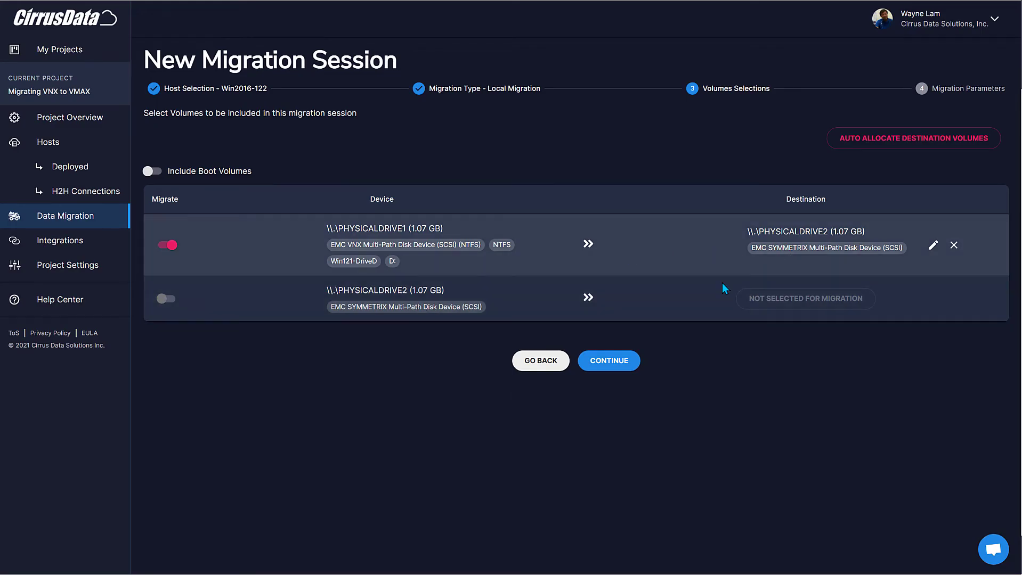
- Enter the description 'Migrating VNX to VMAX for Windows', auto re-sync every 5 minutes, and Moderate impact
click(615, 366)
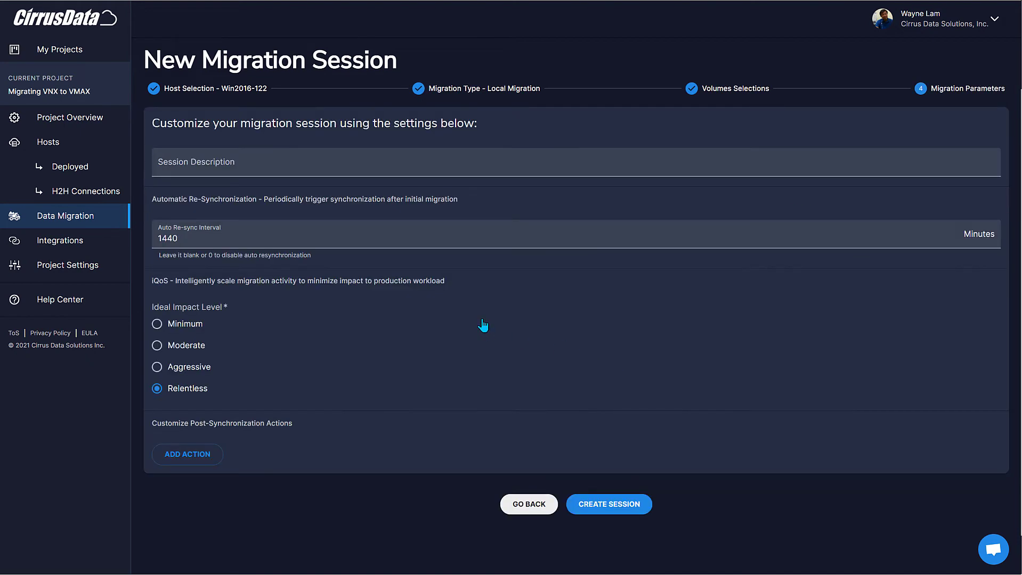
click(245, 168)
text(Migrating VNX to VMAX for Windows)
key(Tab)
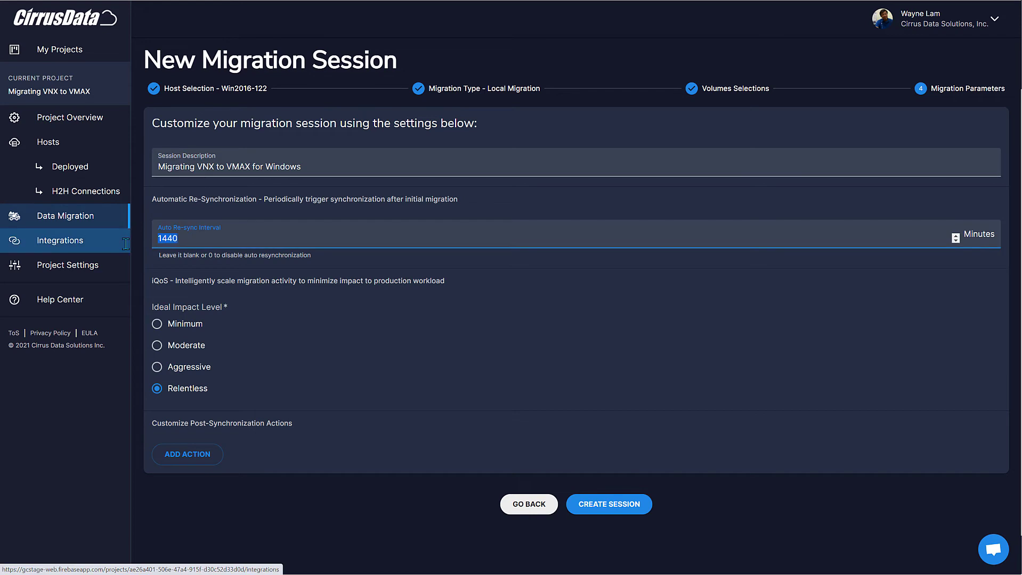
text(5)
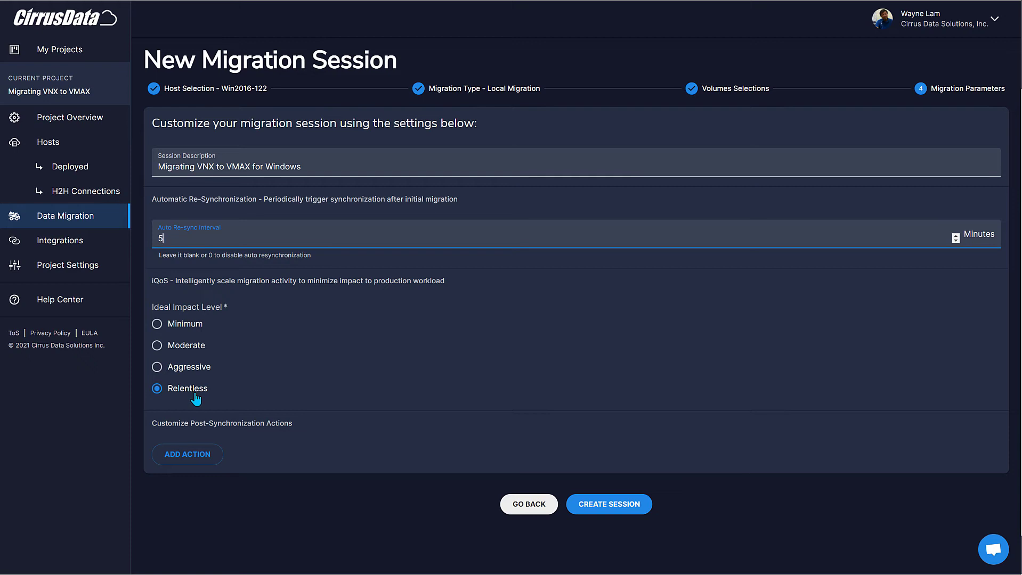
click(188, 345)
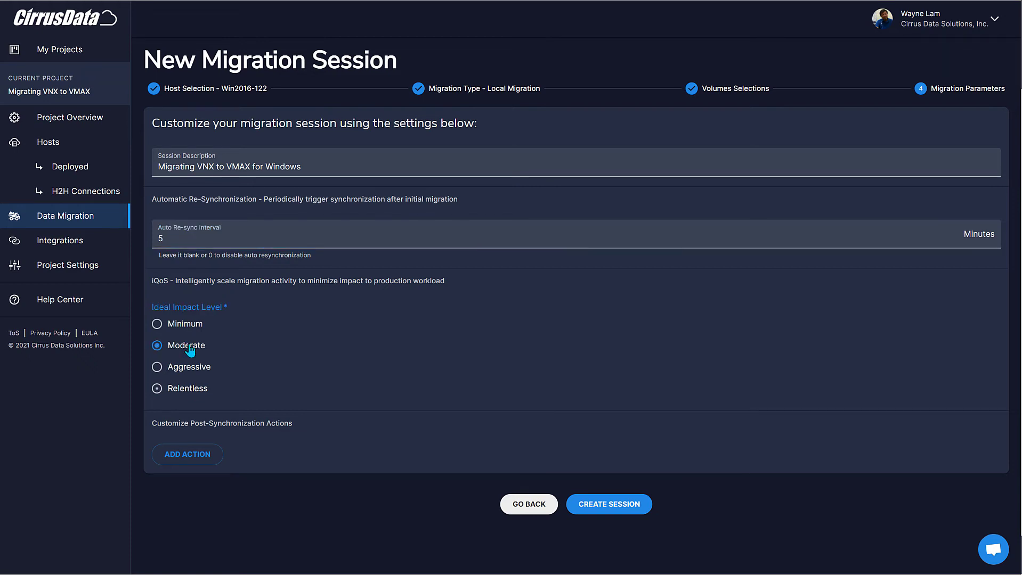
- Review the post-sync action choices and dismiss them without adding an action
click(196, 458)
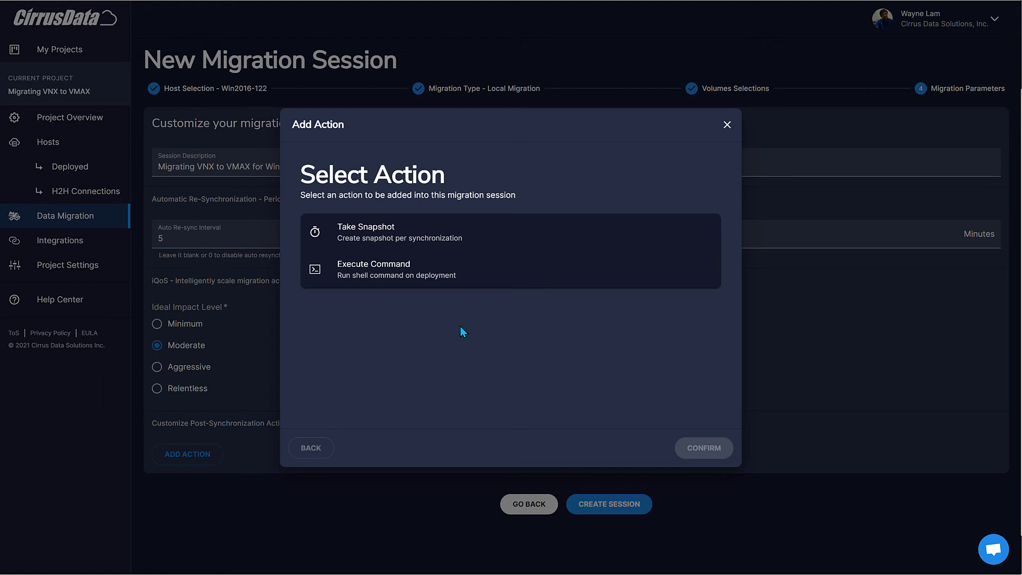
key(Escape)
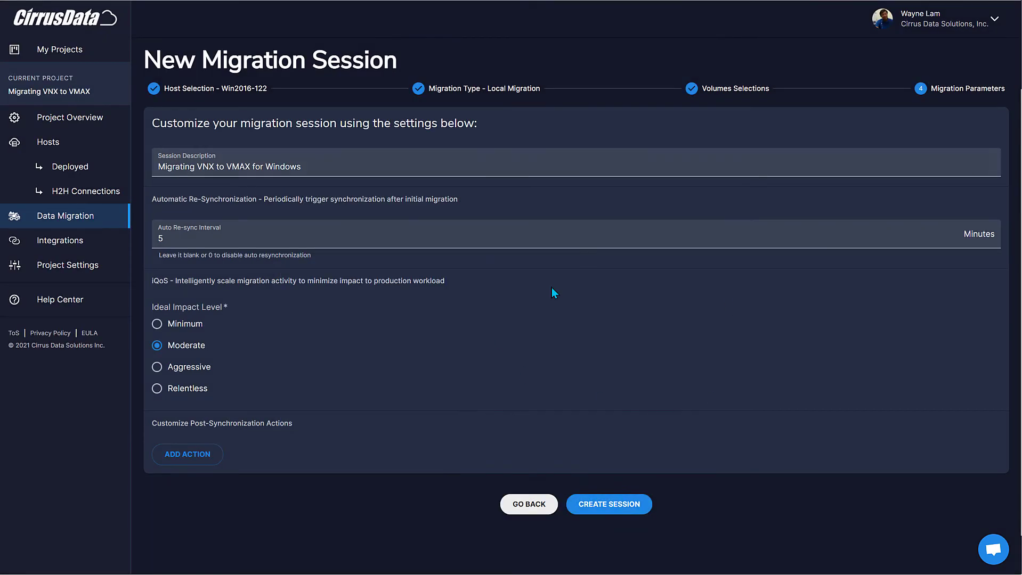
- Create the Windows migration session so synchronization begins
click(604, 510)
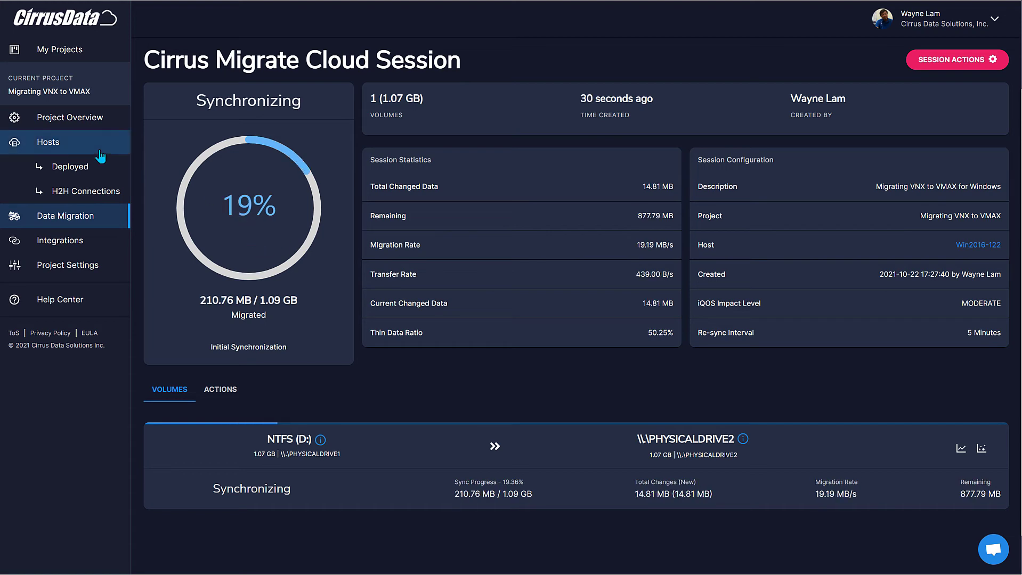
- From the deployed hosts, begin a Local Migration on lin-cos7-124 and include the 1.07 GB dm-2 volume
click(58, 166)
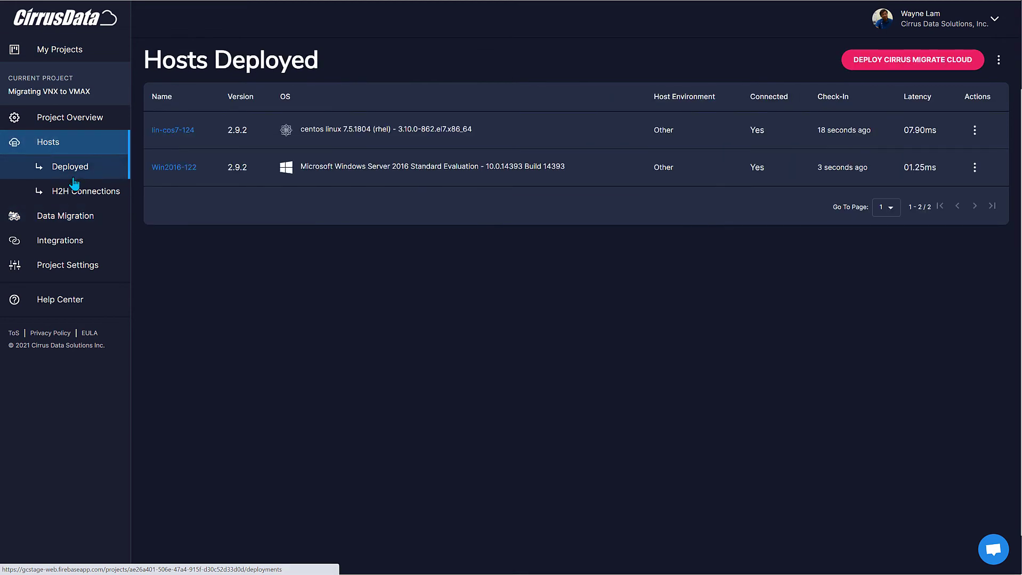
click(170, 131)
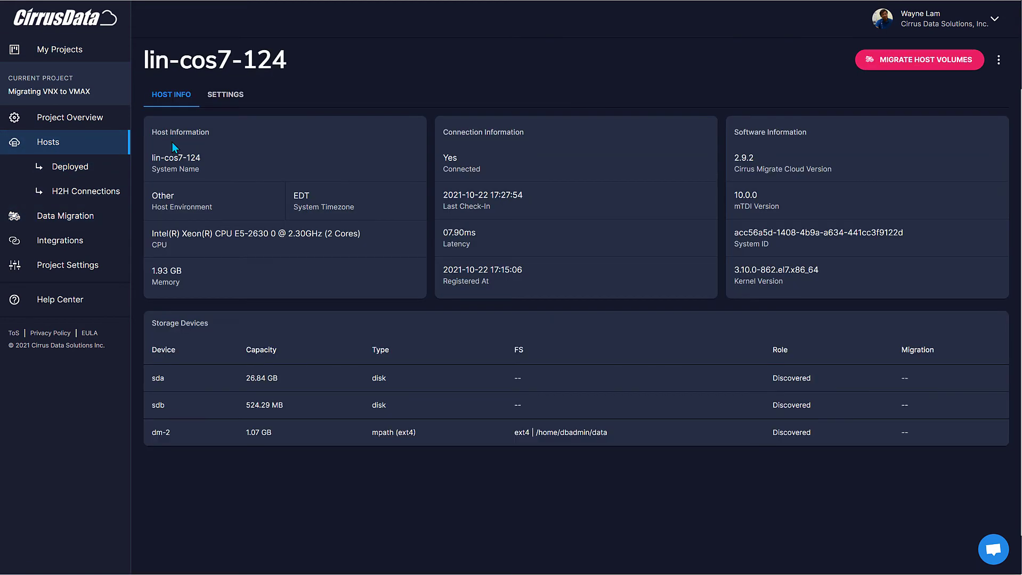
click(898, 59)
click(233, 151)
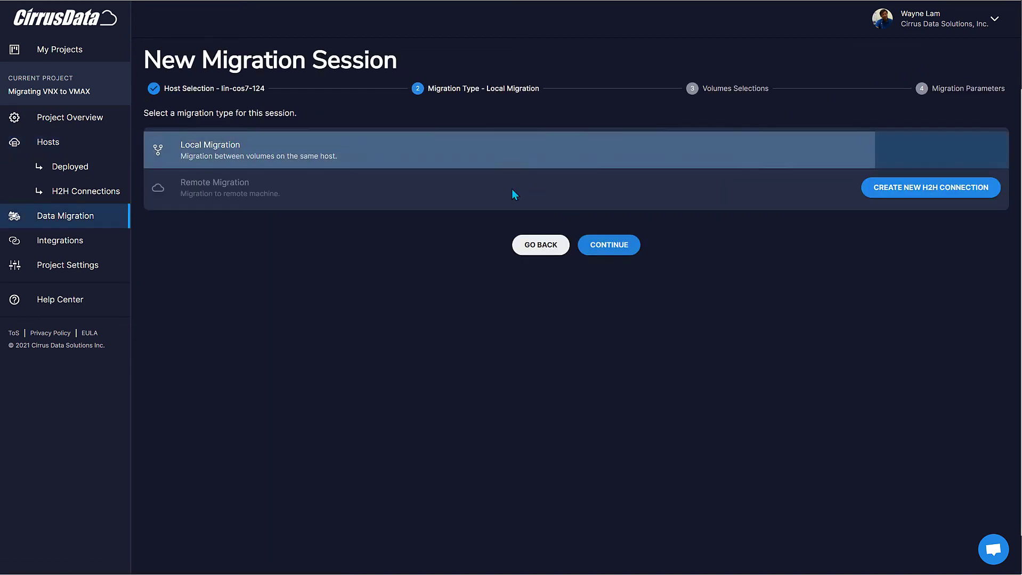
click(611, 246)
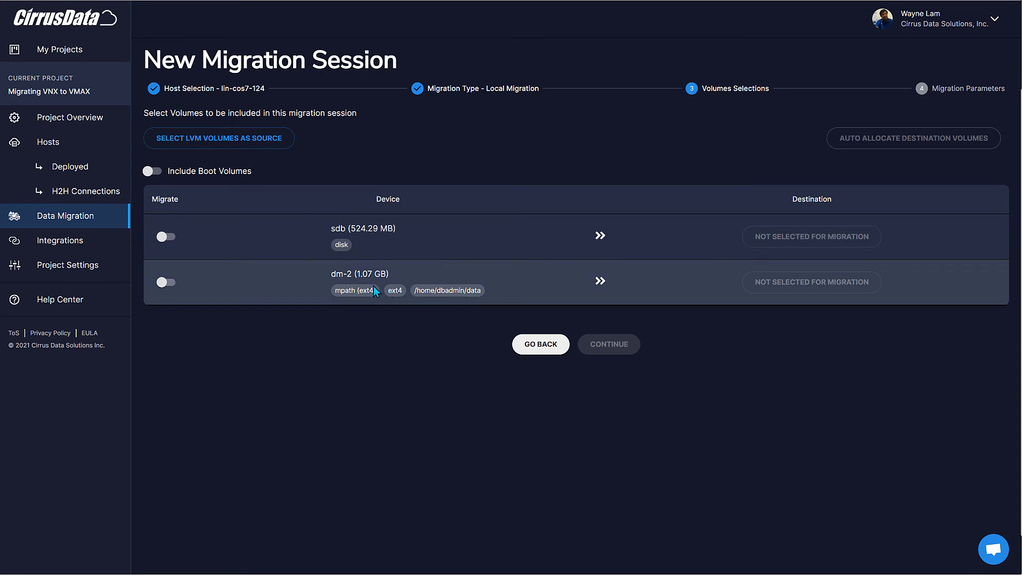
click(167, 283)
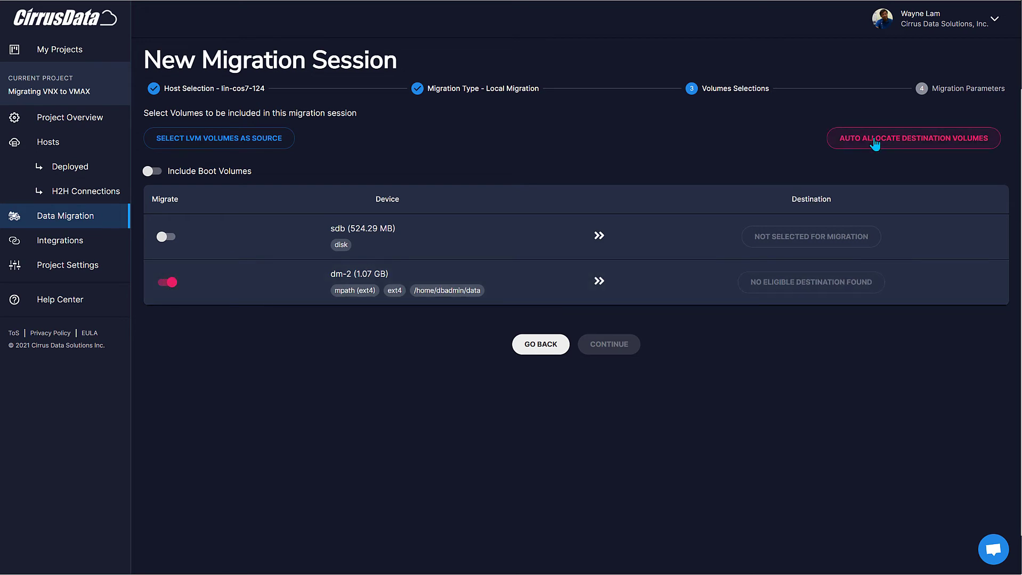
- Auto-allocate a 1.07 GB dm-3 destination for dm-2 using the Dell EMC VMAX plug-in
click(874, 142)
click(318, 367)
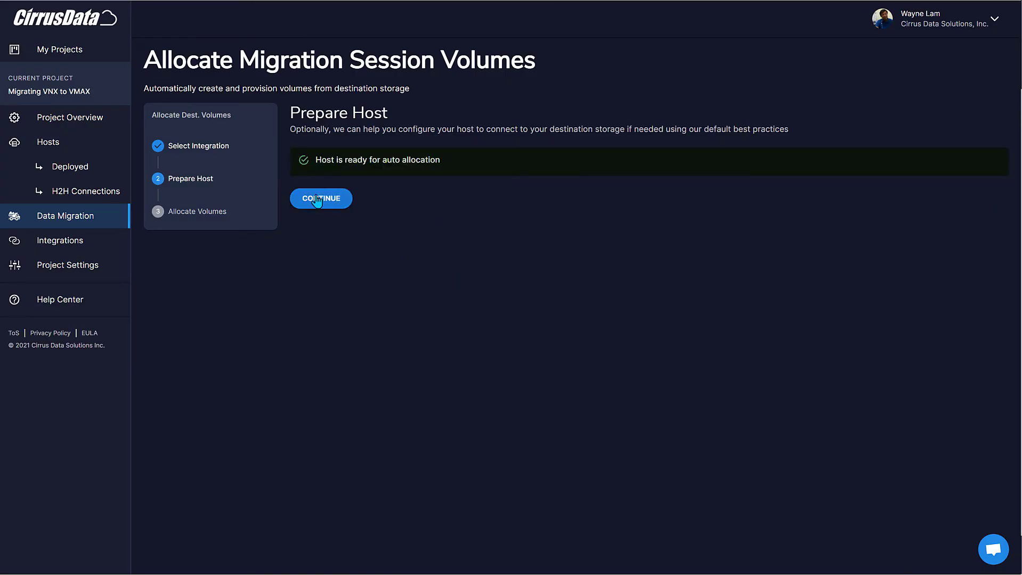
click(316, 200)
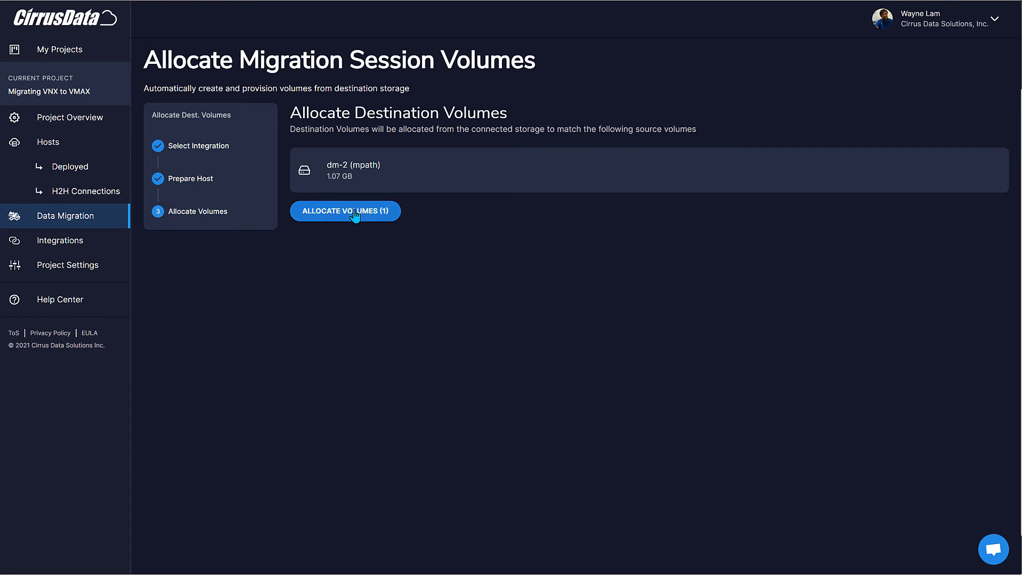
click(355, 214)
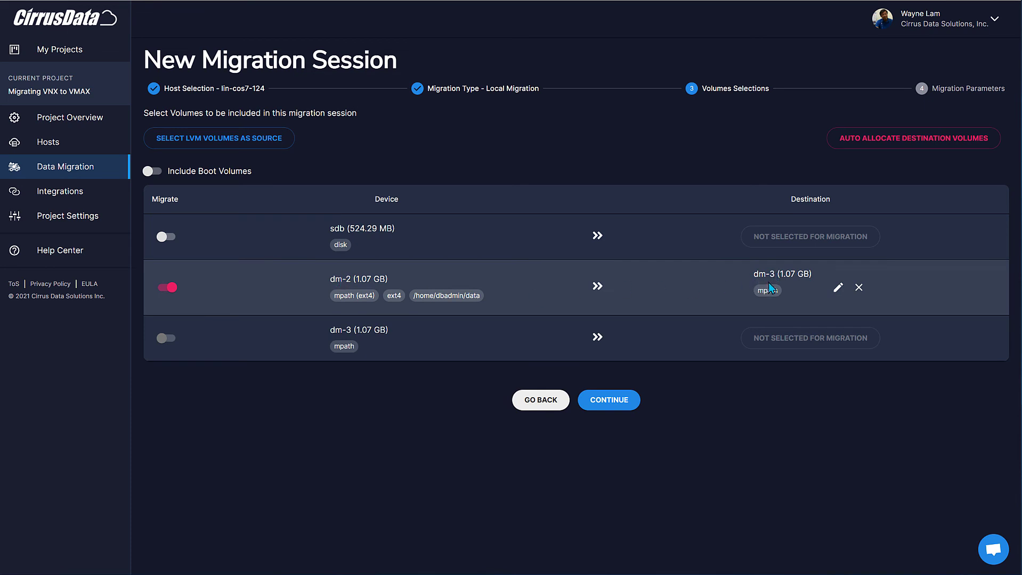
- Create the 'Migrating VNX to VMAX for Linux' session with a 5-minute re-sync (replacing 1440) and Moderate impact
click(615, 405)
click(262, 166)
text(Migrating VNX to VMAX for L)
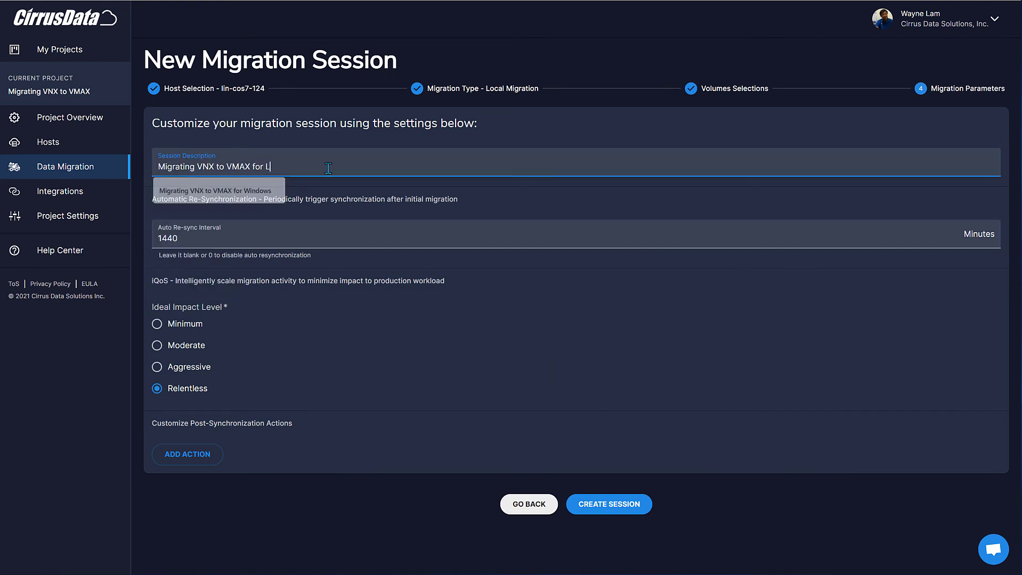
text(inux)
drag(237, 238, 152, 240)
text(5)
click(177, 347)
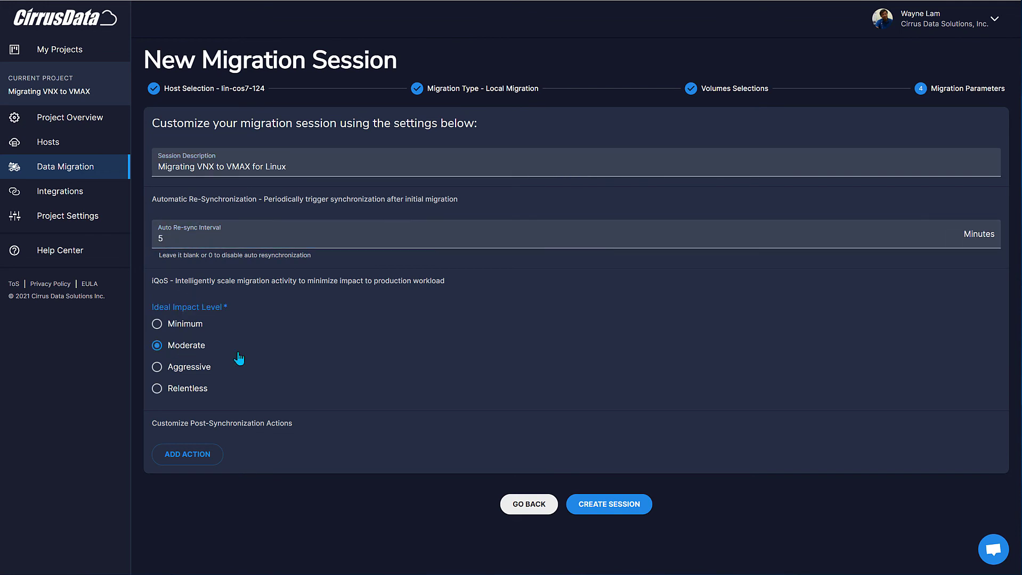
click(607, 504)
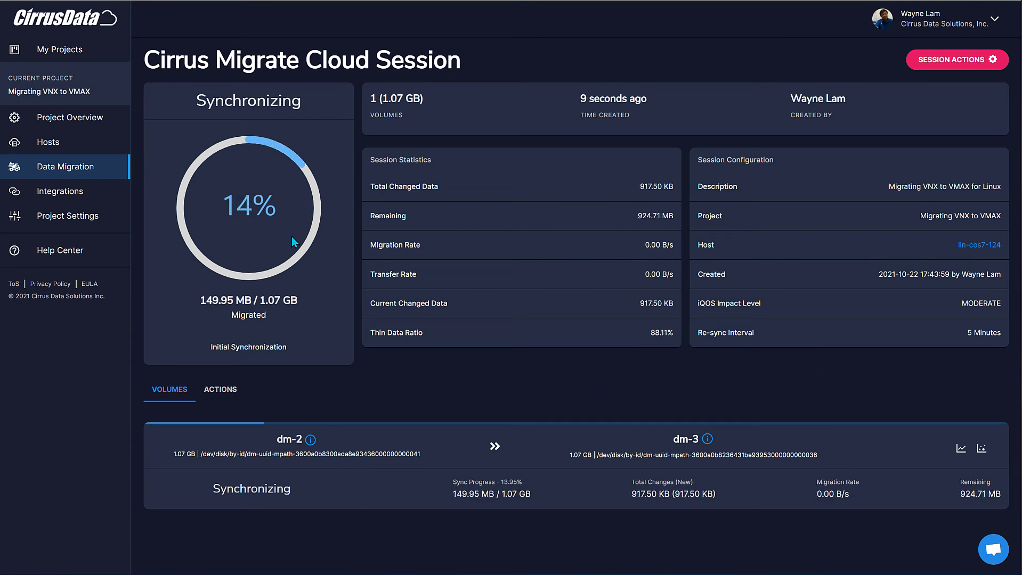
- Go to the Migration Sessions list to check both sessions' progress
click(49, 174)
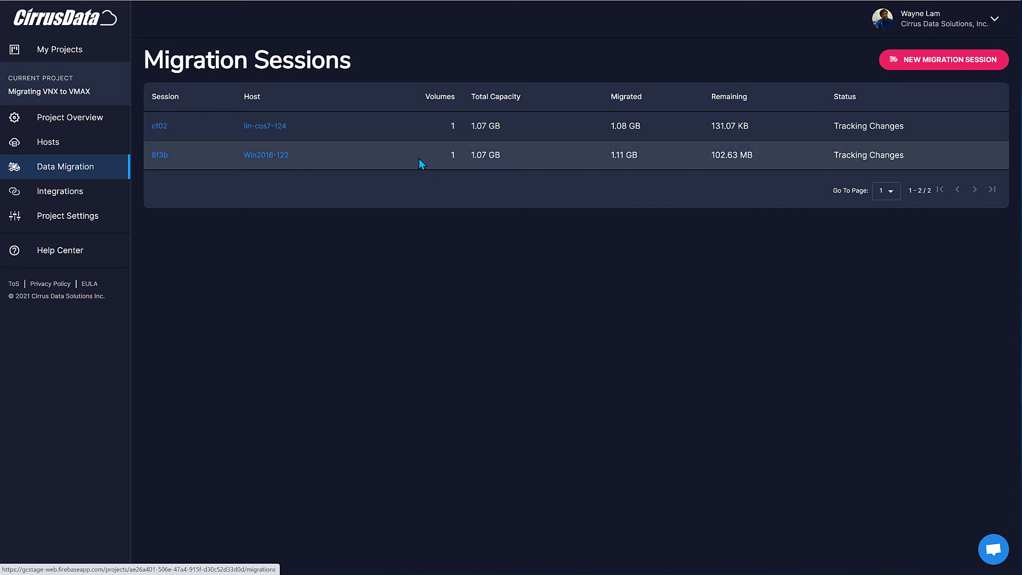
- Open Windows session 8f3b and view the D: volume's changed data map
click(158, 158)
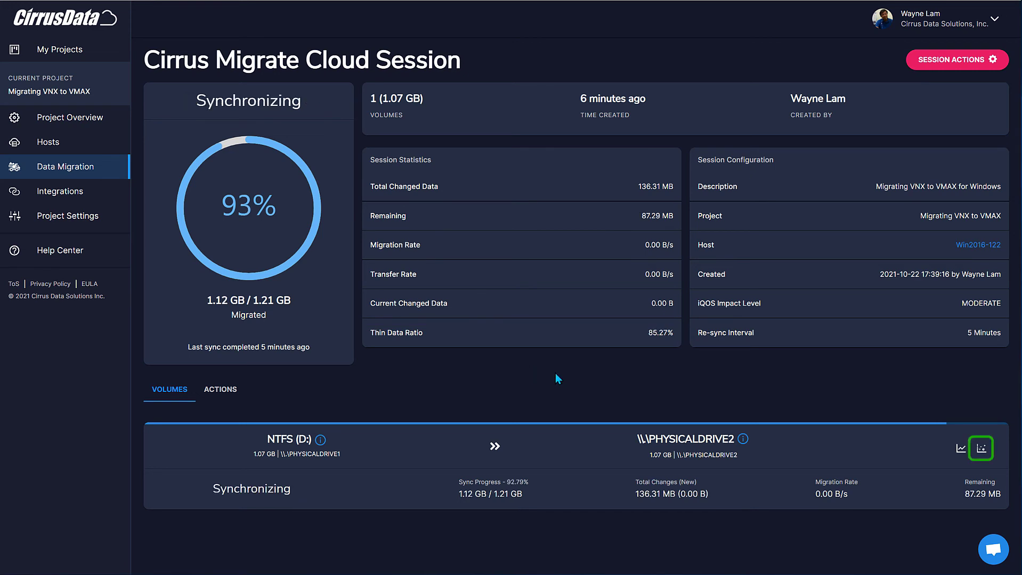
click(981, 450)
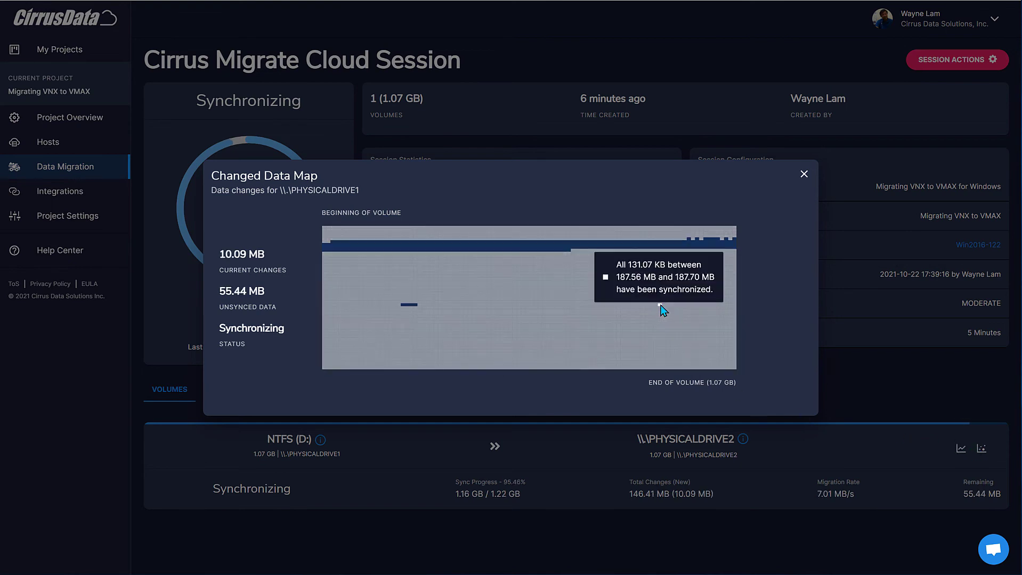
mouse_move(689, 251)
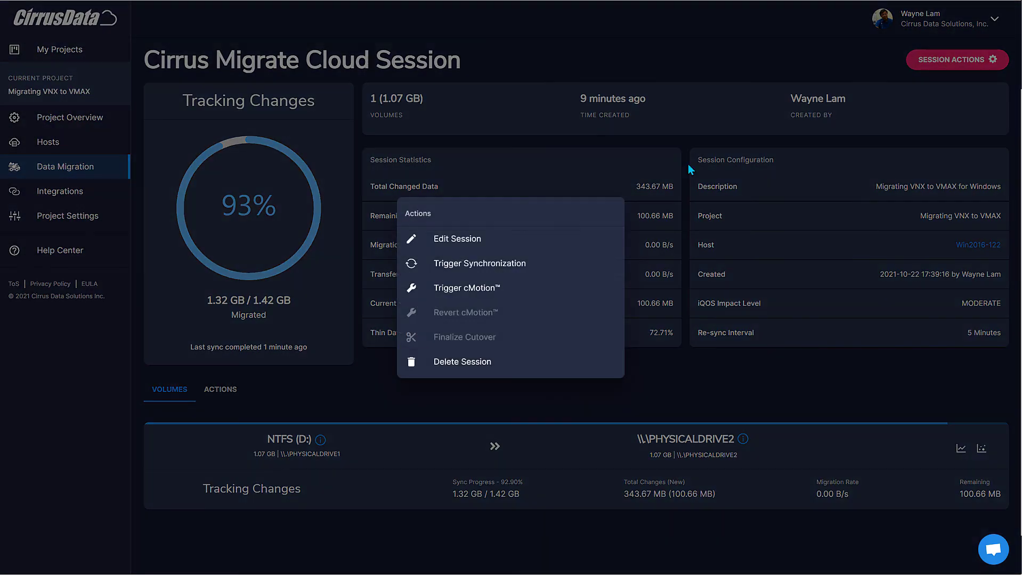
- Trigger cMotion on the Windows session, then revert it out of cMotion
click(481, 288)
click(644, 334)
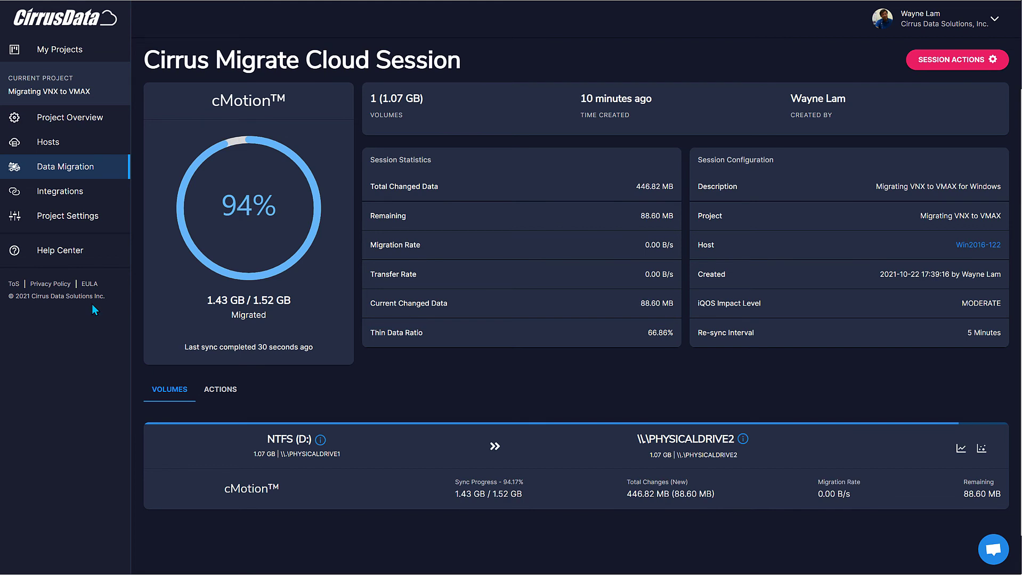
click(954, 59)
click(454, 313)
click(637, 338)
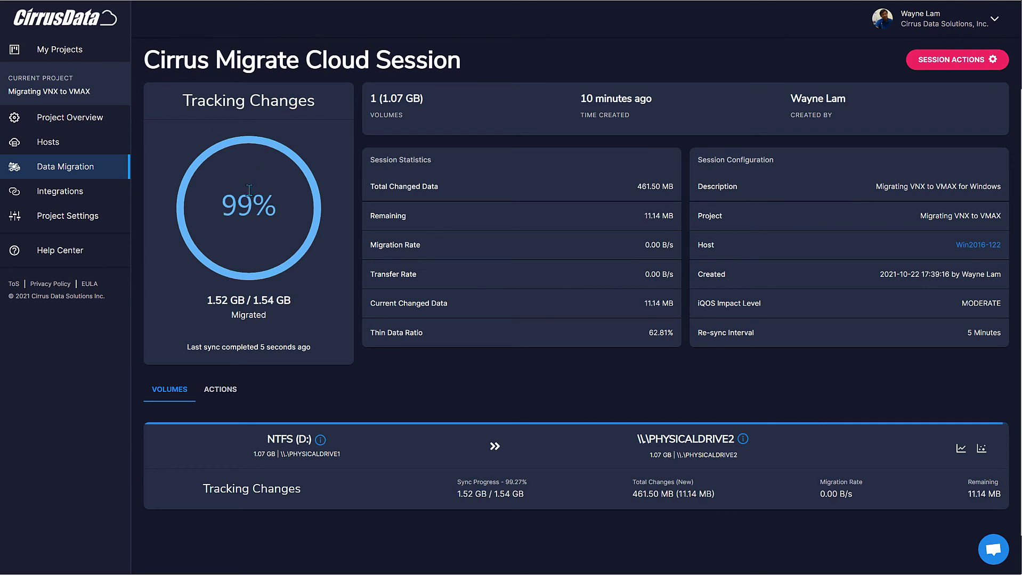
- Trigger cMotion again so the Windows volume's I/O switches to the new storage
click(937, 59)
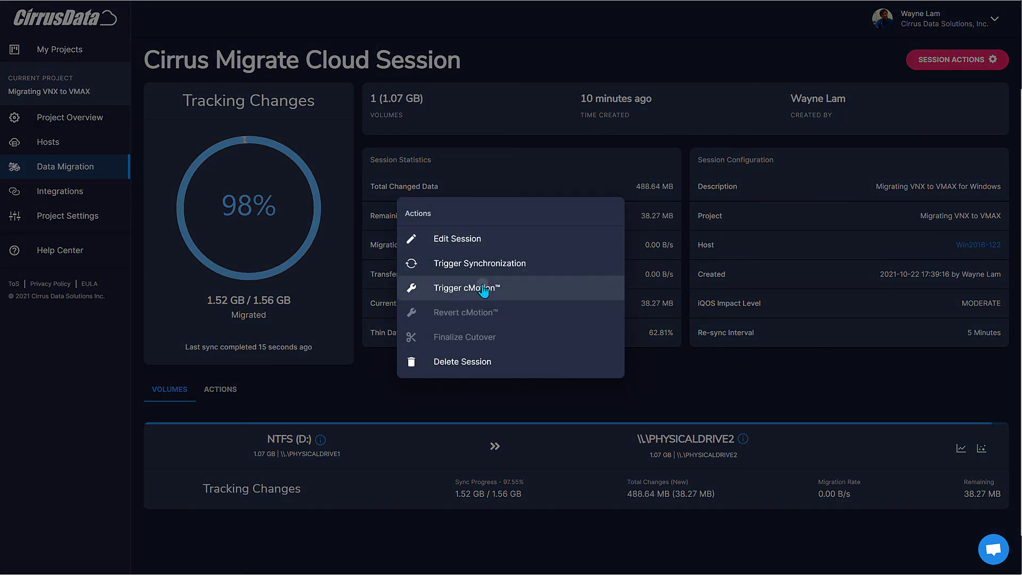
click(484, 290)
click(643, 337)
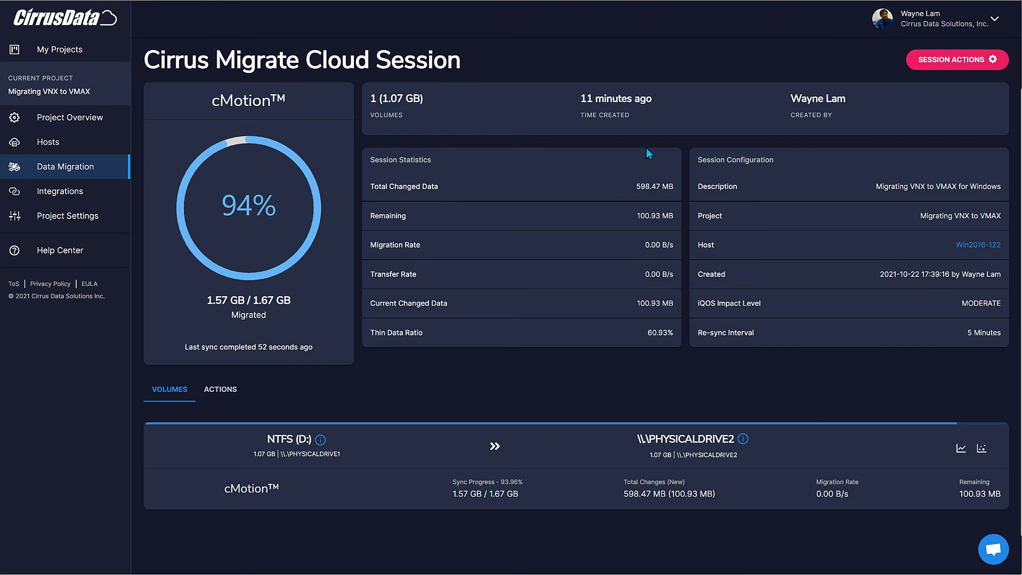
- Finalize the Windows session's cutover and confirm the irreversible change
click(958, 60)
click(461, 338)
click(642, 345)
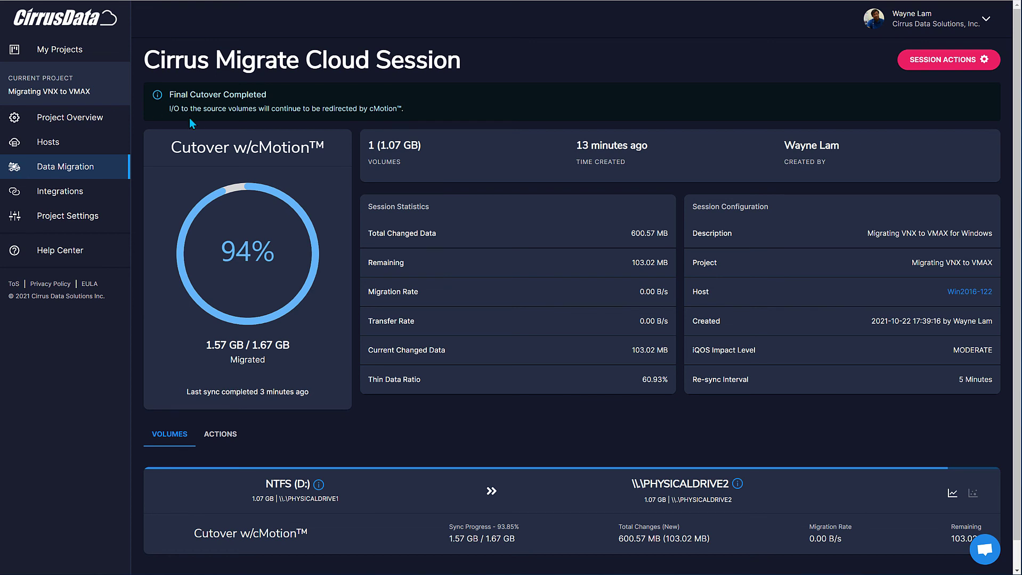
- Trigger cMotion on session cf02 for lin-cos7-124, redirecting I/O to the new storage
click(67, 173)
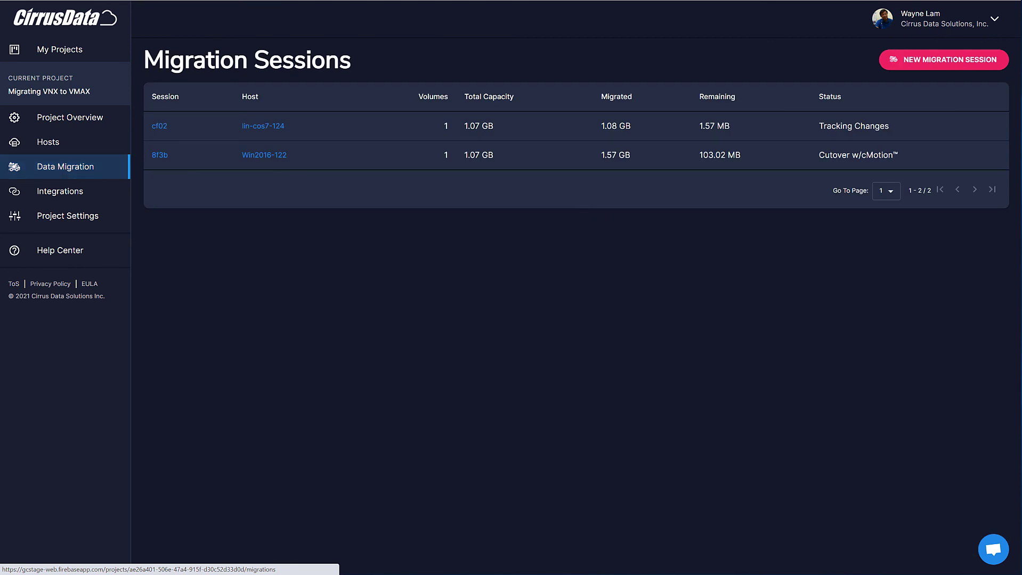
click(158, 127)
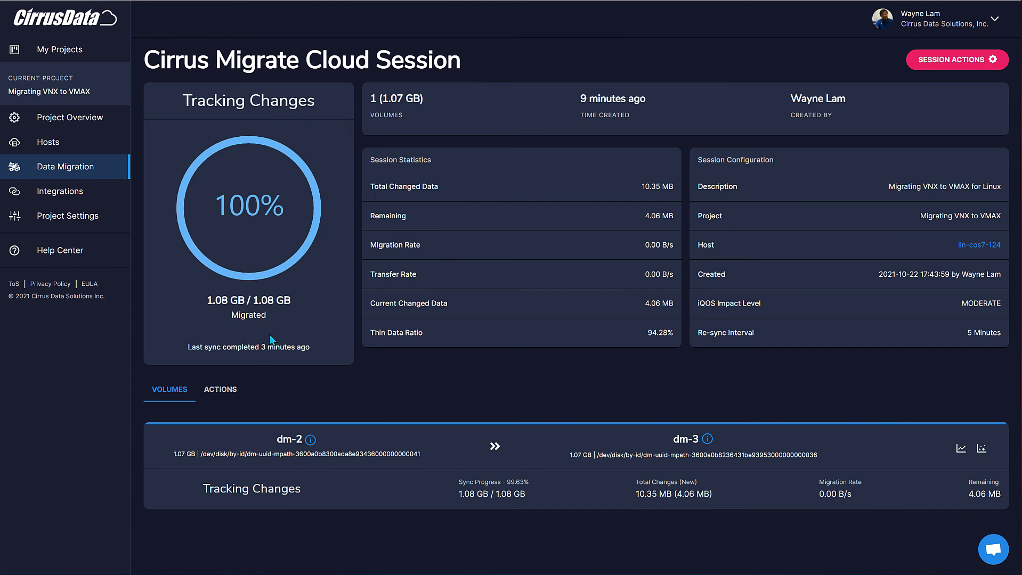
mouse_move(282, 351)
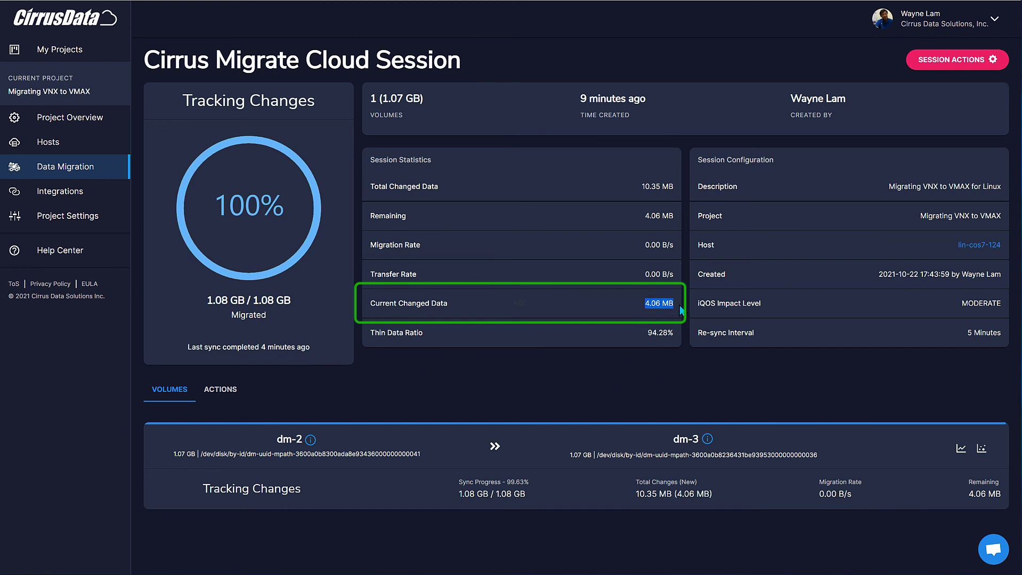
click(968, 57)
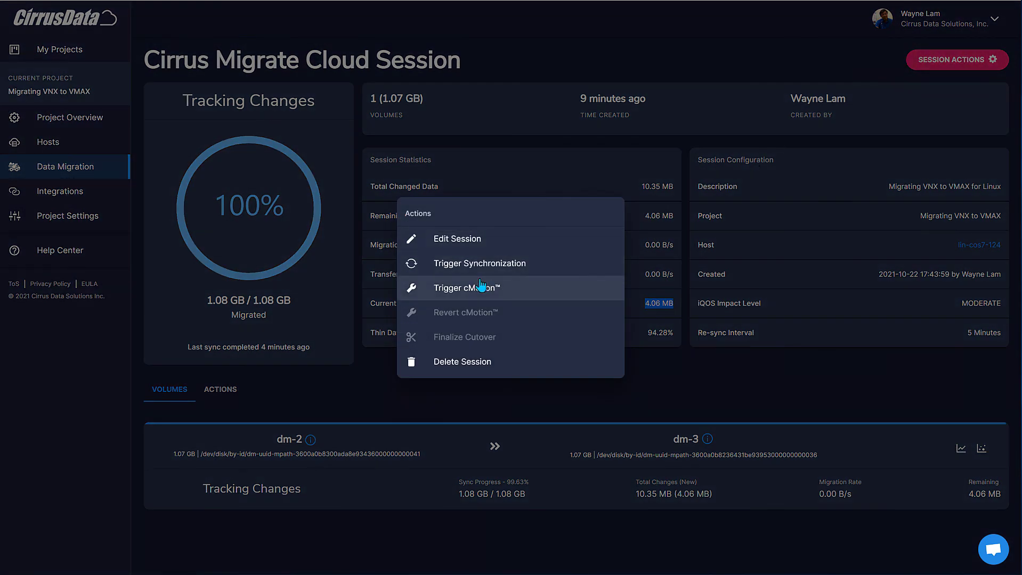
click(478, 287)
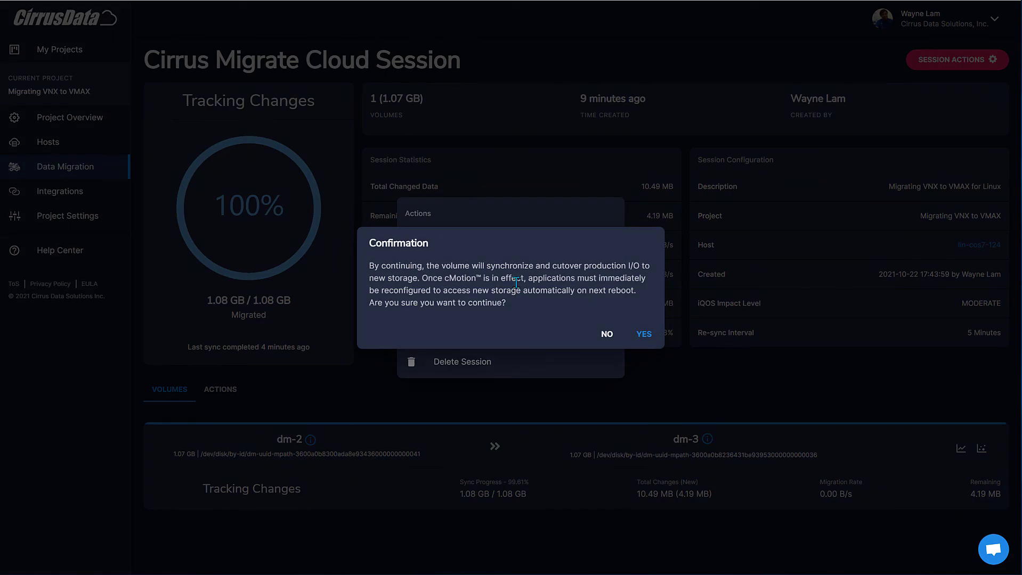
click(638, 336)
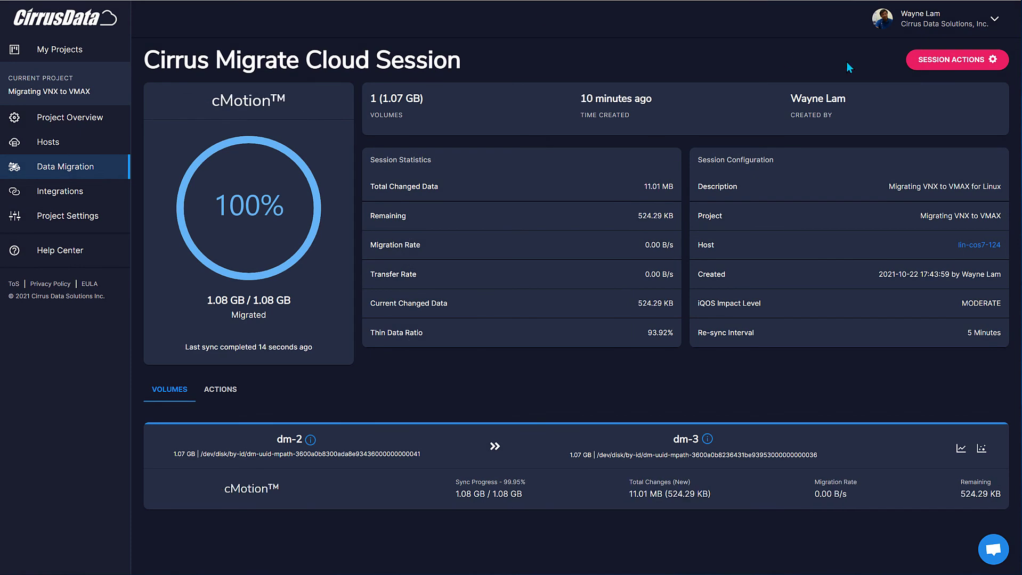
- Finalize the cutover for session cf02 permanently
click(937, 59)
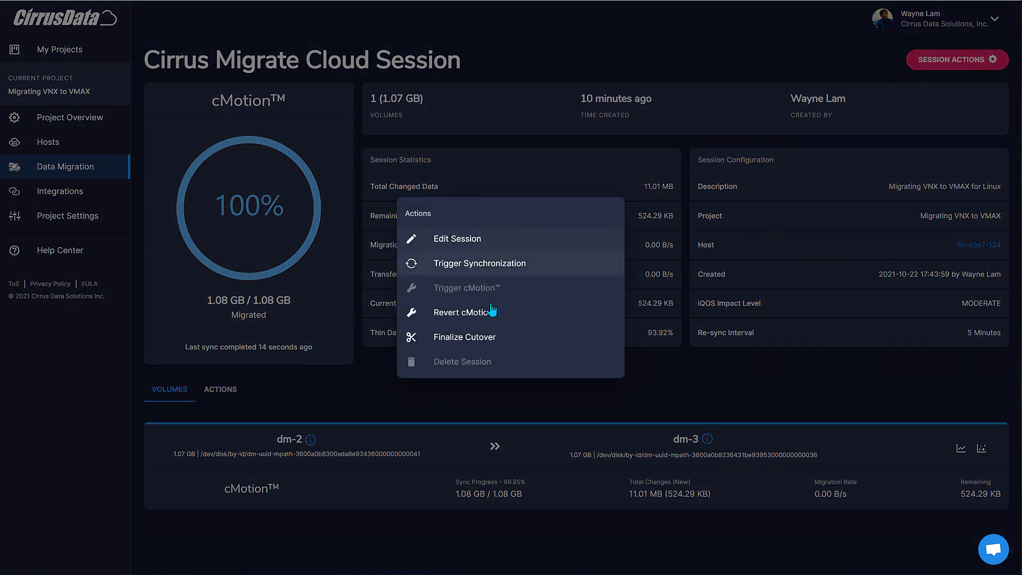
click(461, 342)
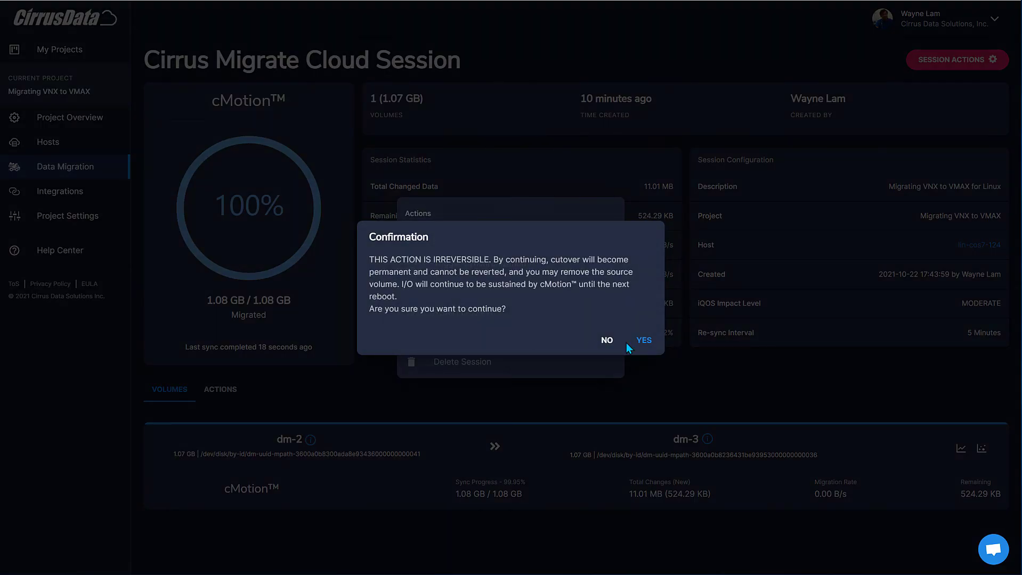
click(654, 341)
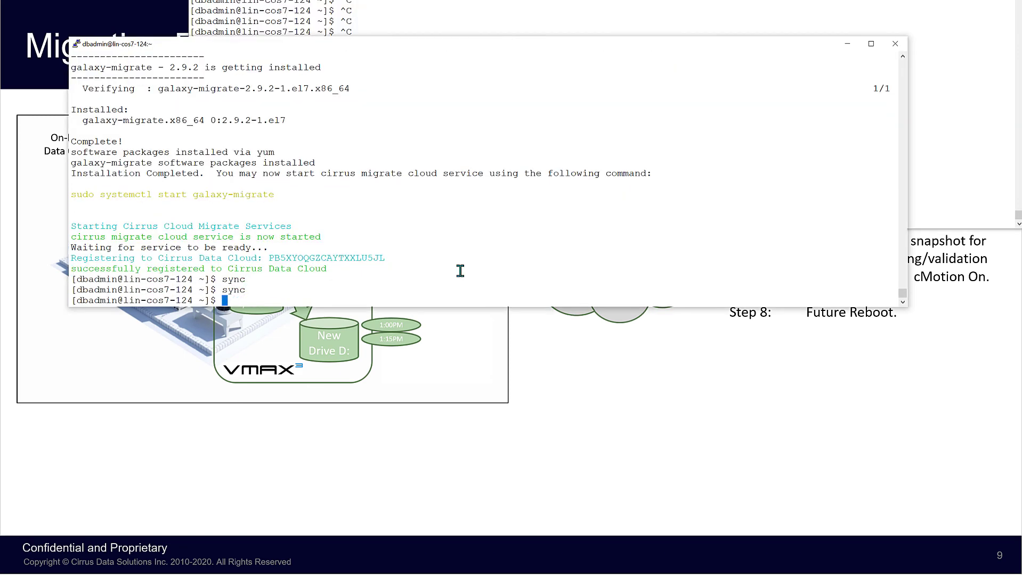
- Run reboot on lin-cos7-124 to restart the Linux host
text(reboot)
key(Return)
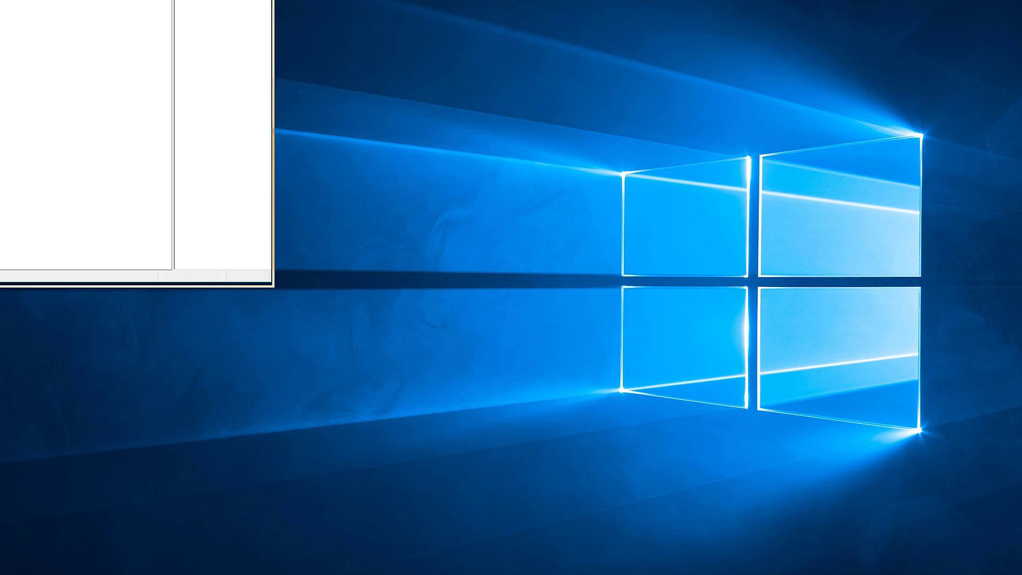
- Show Disk 1's device properties in Disk Management, revealing the EMC SYMMETRIX multipath disk holding D:
drag(176, 6, 739, 128)
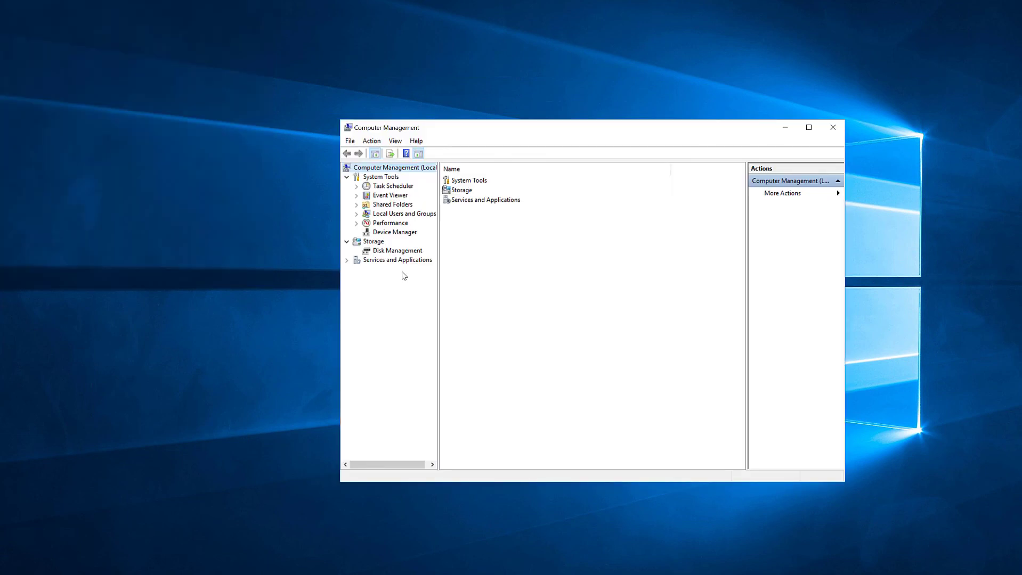
click(398, 251)
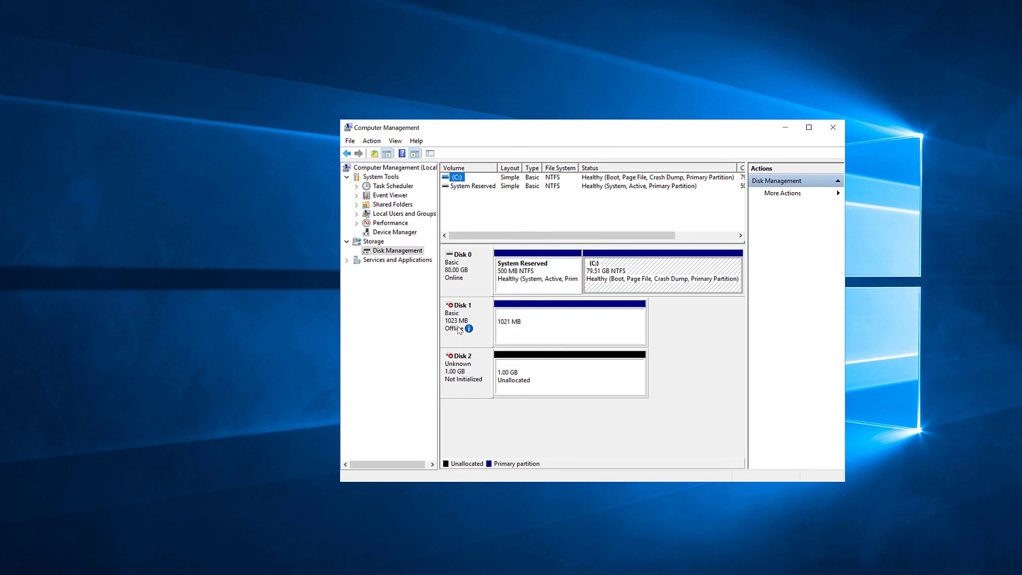
right_click(468, 316)
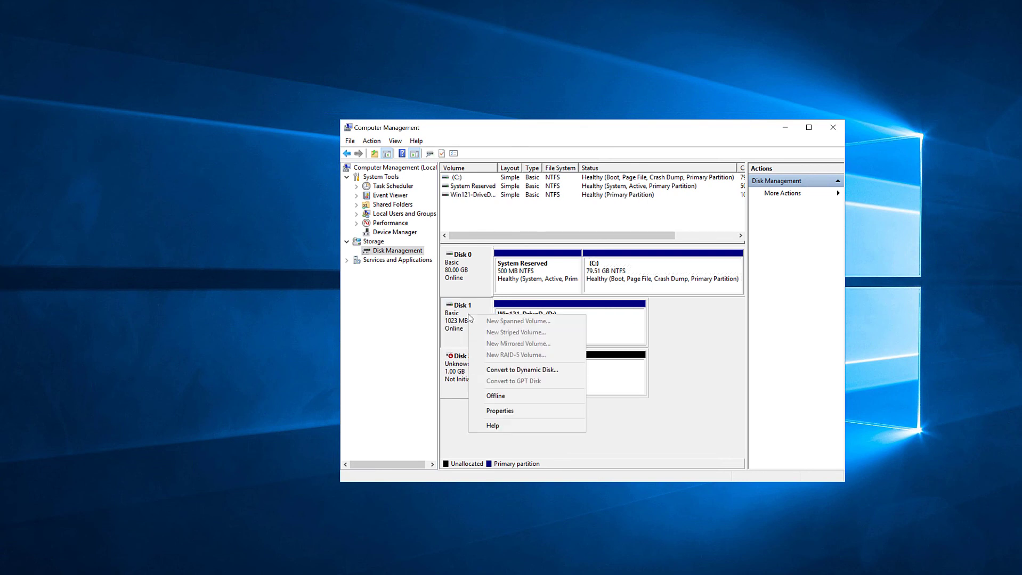
click(506, 413)
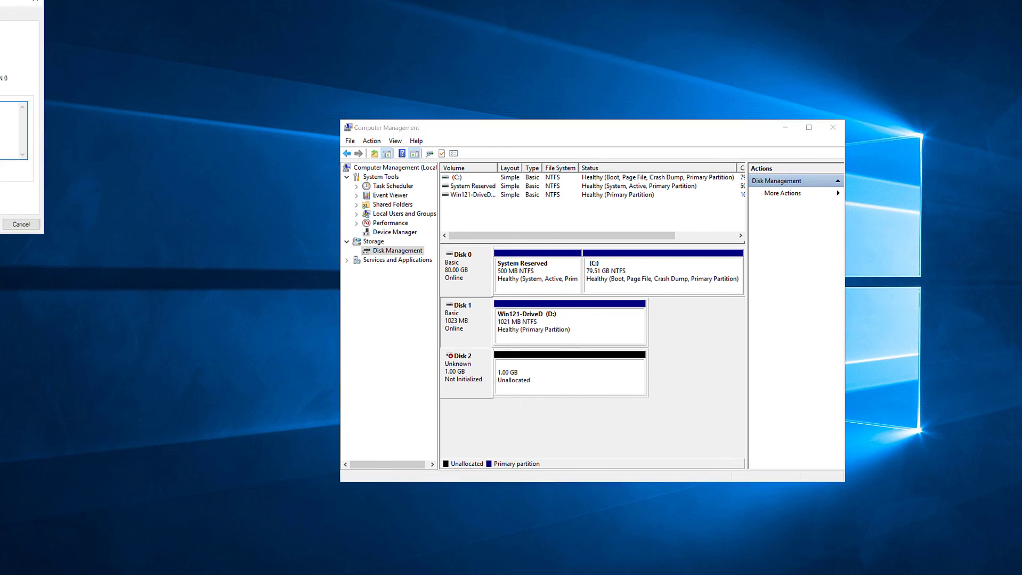
drag(3, 2, 358, 81)
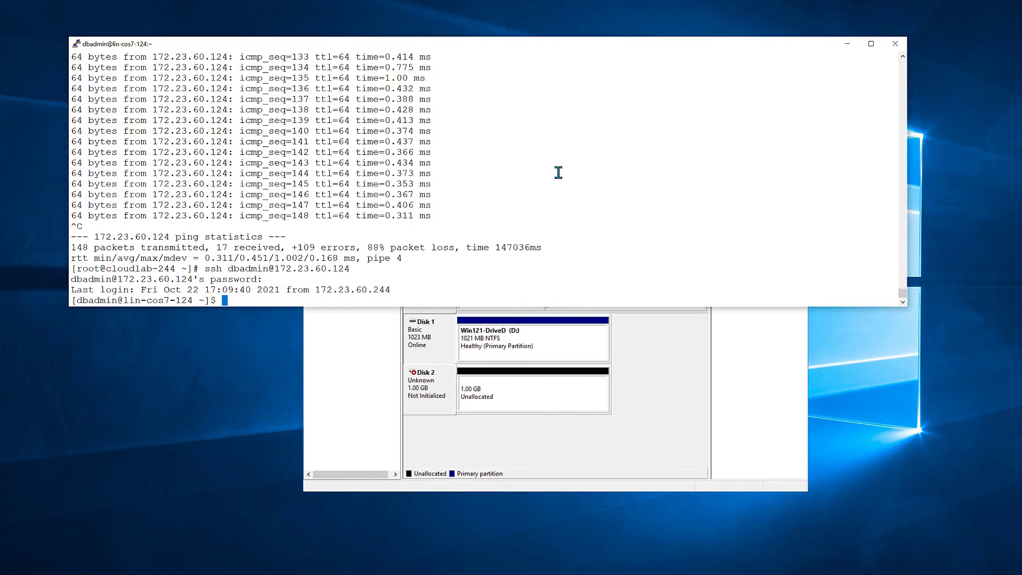
- Run df -T and locate the /home/dbadmin/data mount in the filesystem list
key(Return)
key(Return)
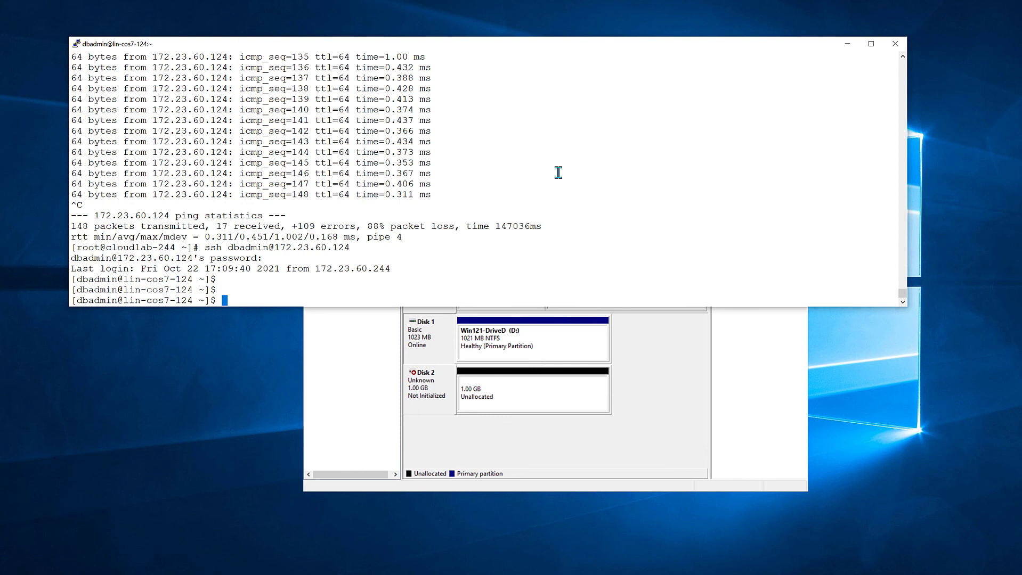
text(df -T)
key(Return)
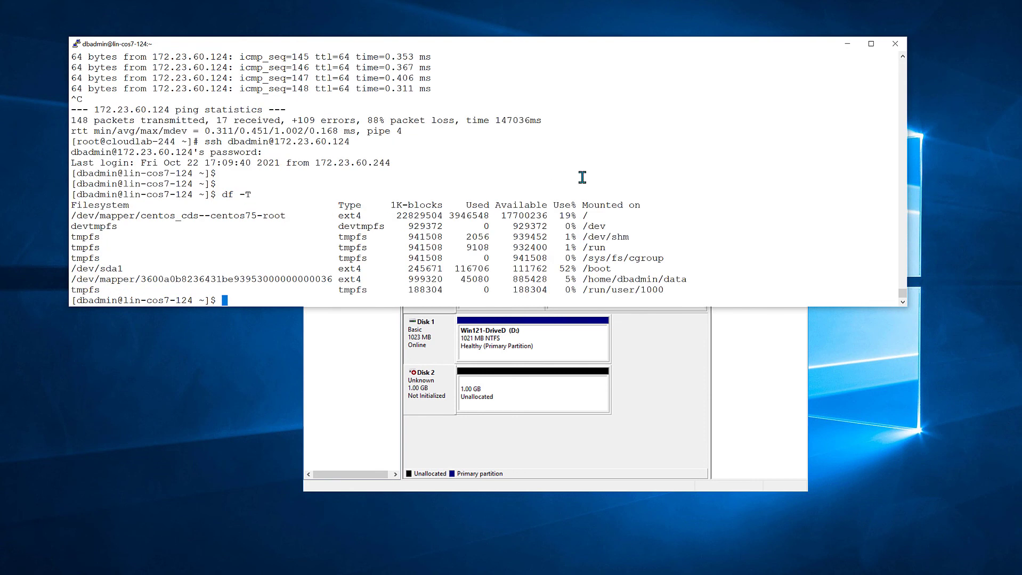
double_click(673, 279)
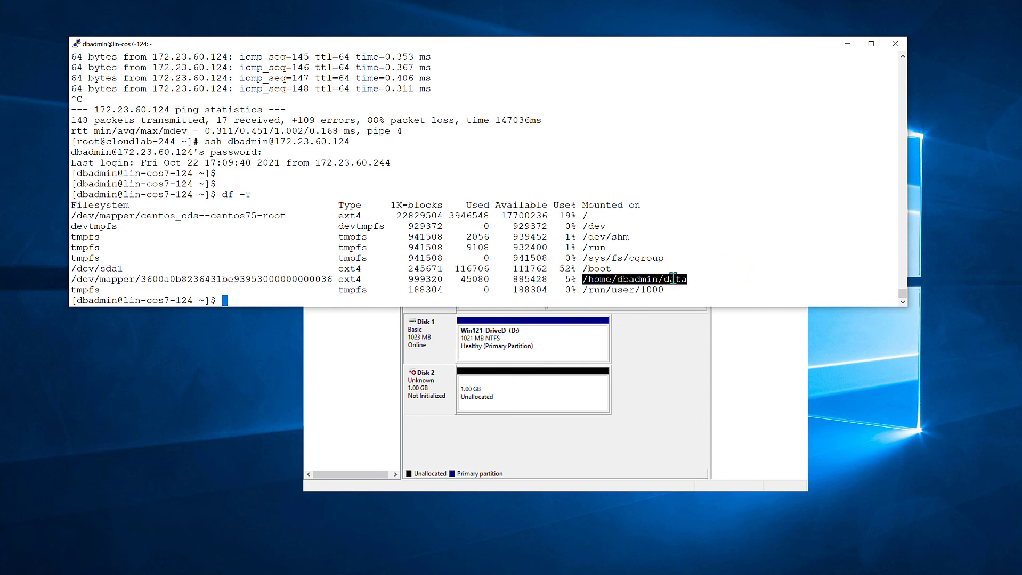
click(206, 277)
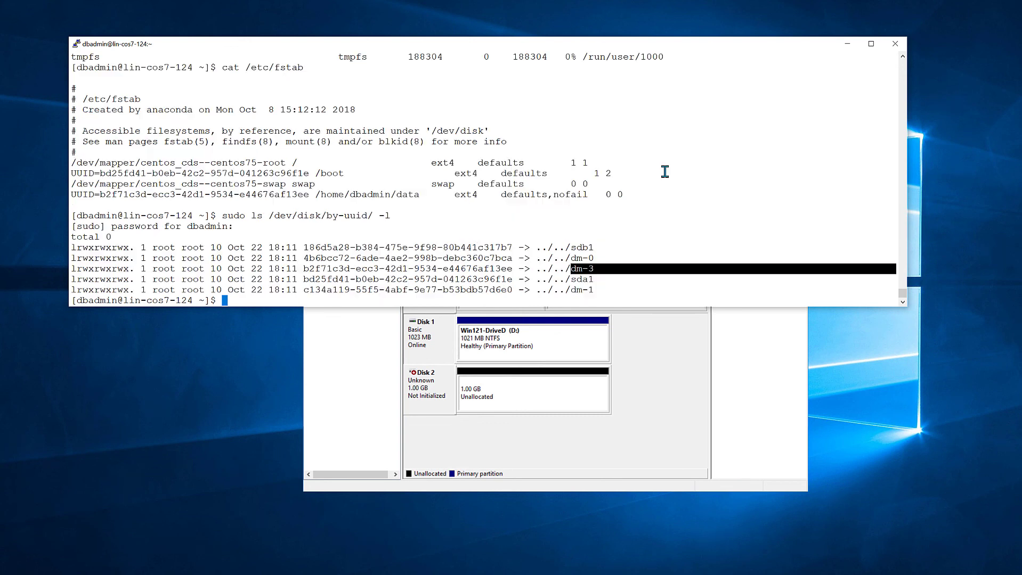
- Run sudo multipath -l to confirm dm-3 is the EMC SYMMETRIX multipath device
text(sudo multipath -l)
key(Return)
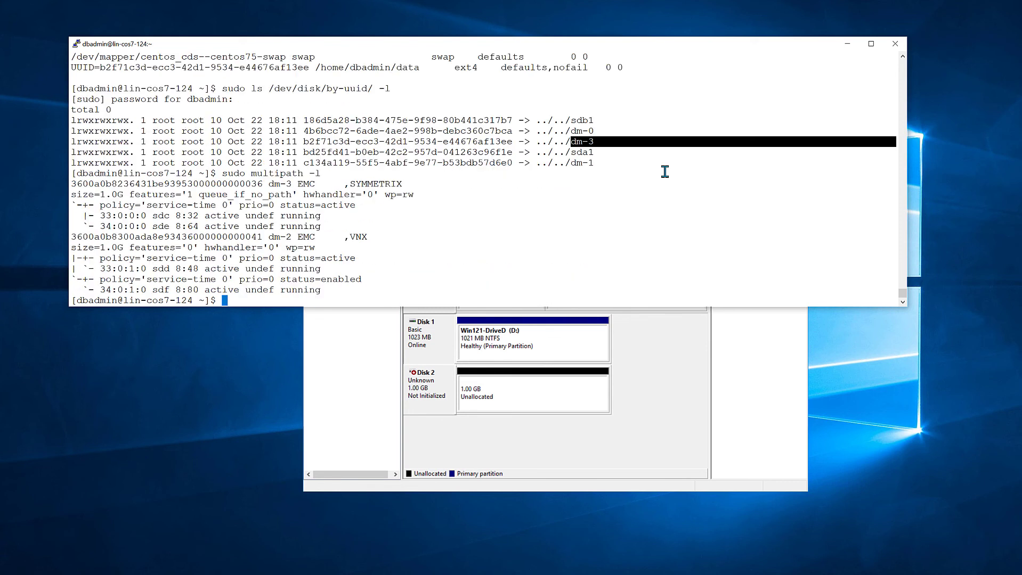
drag(234, 183, 400, 184)
click(477, 195)
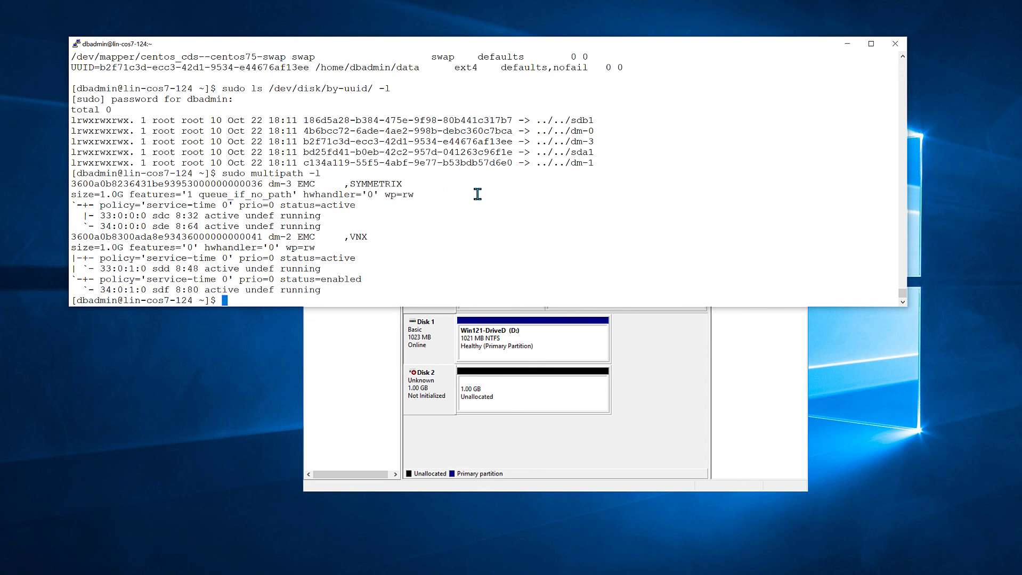